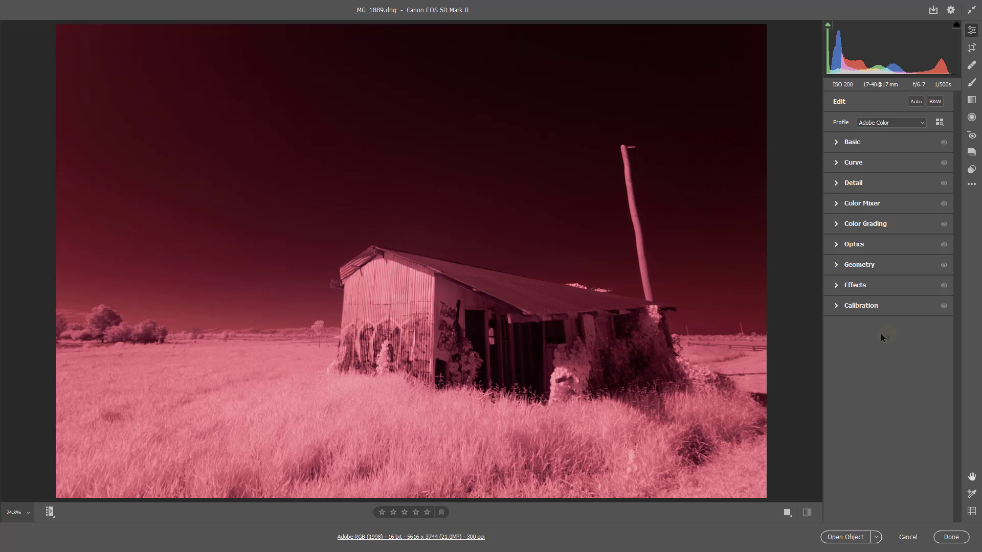
Step: Check the lens profile corrections, and straighten the shed photo's perspective with Vertical at -46 and Scale at 113
click(880, 334)
click(836, 245)
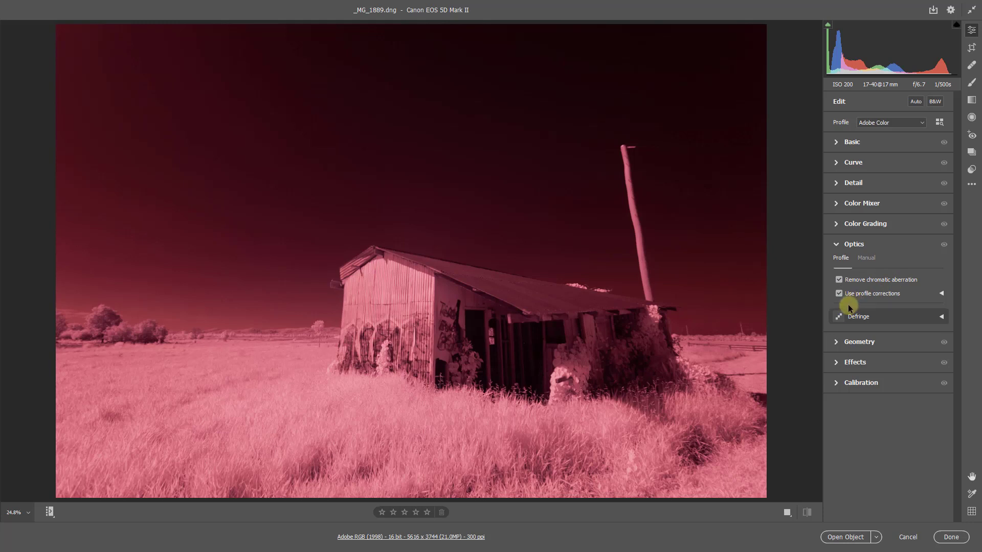
click(836, 342)
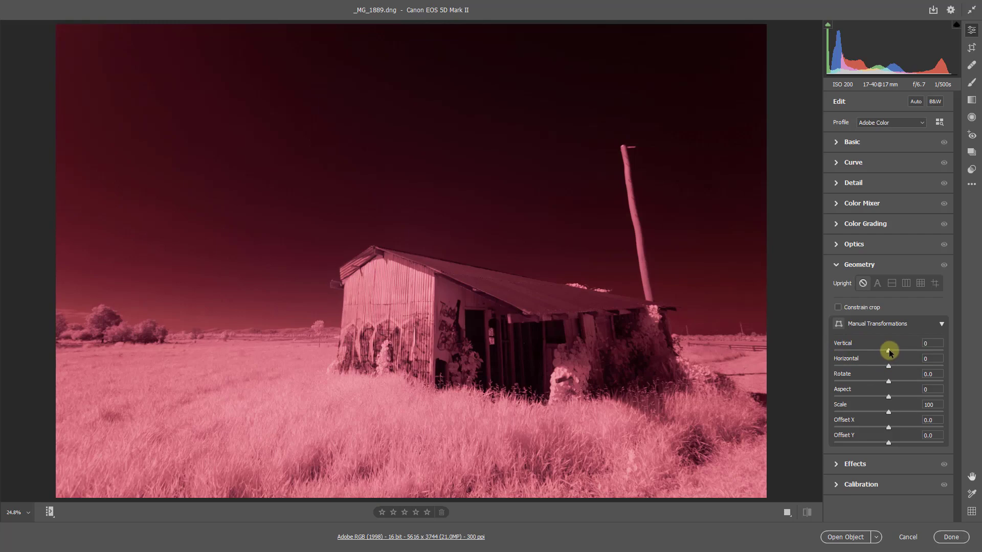
drag(887, 352, 864, 357)
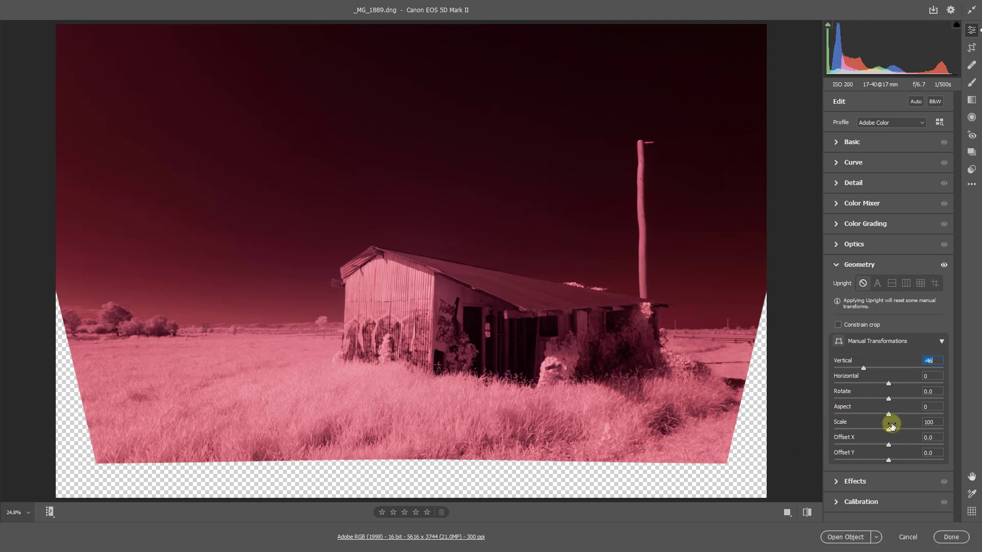
drag(889, 434, 899, 430)
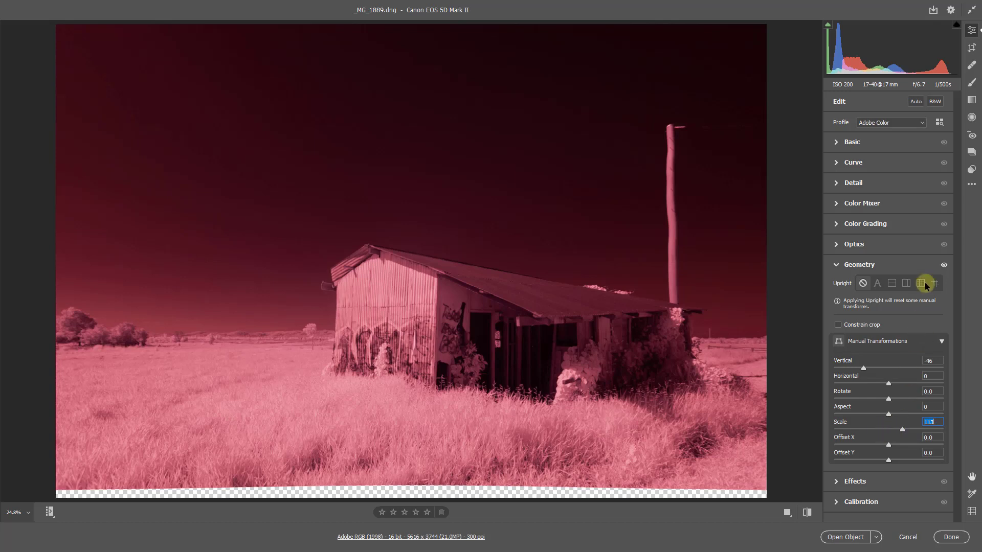
Step: Crop the empty transparent strip off the bottom edge of the photo and fit the cropped image in view
click(972, 48)
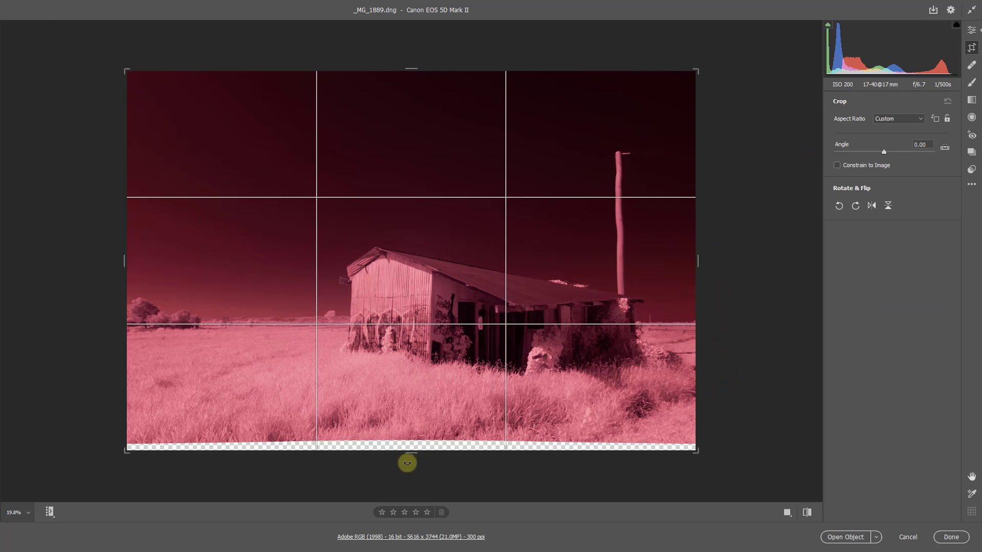
drag(411, 453, 412, 449)
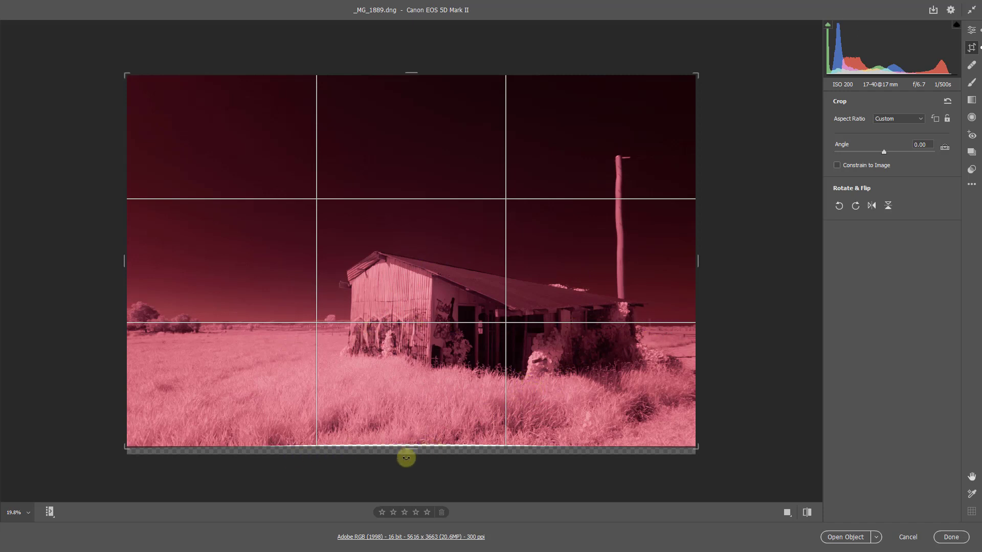
drag(411, 449, 410, 447)
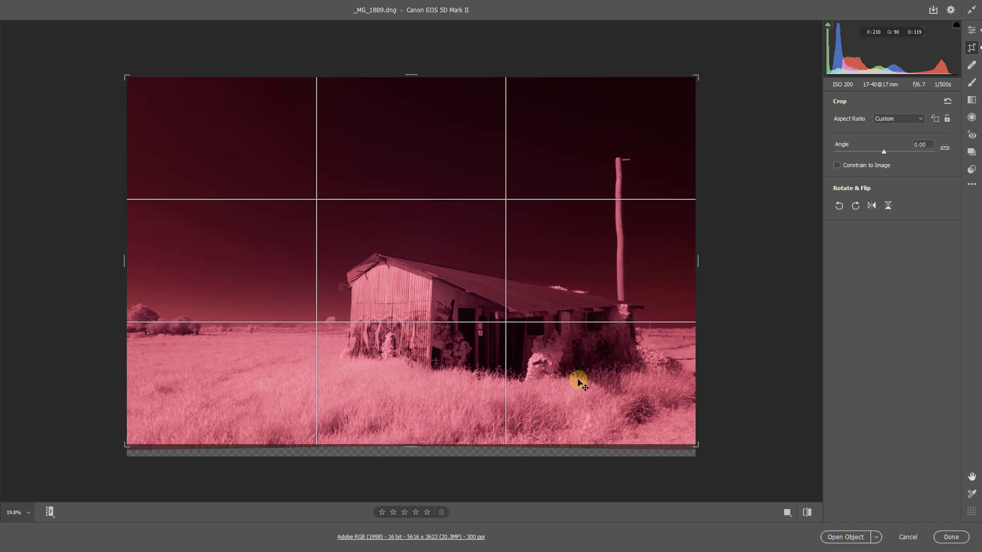
key(Return)
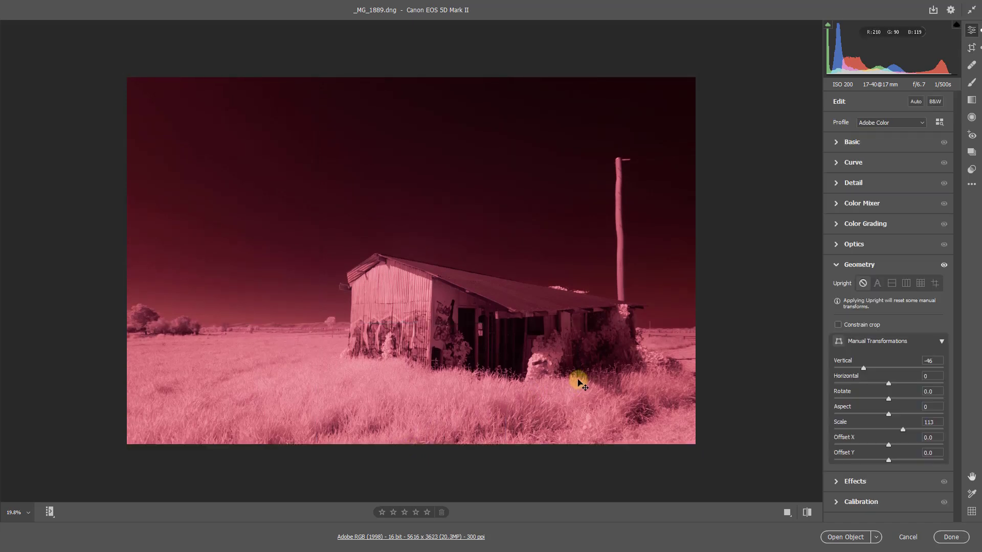
key(ctrl+0)
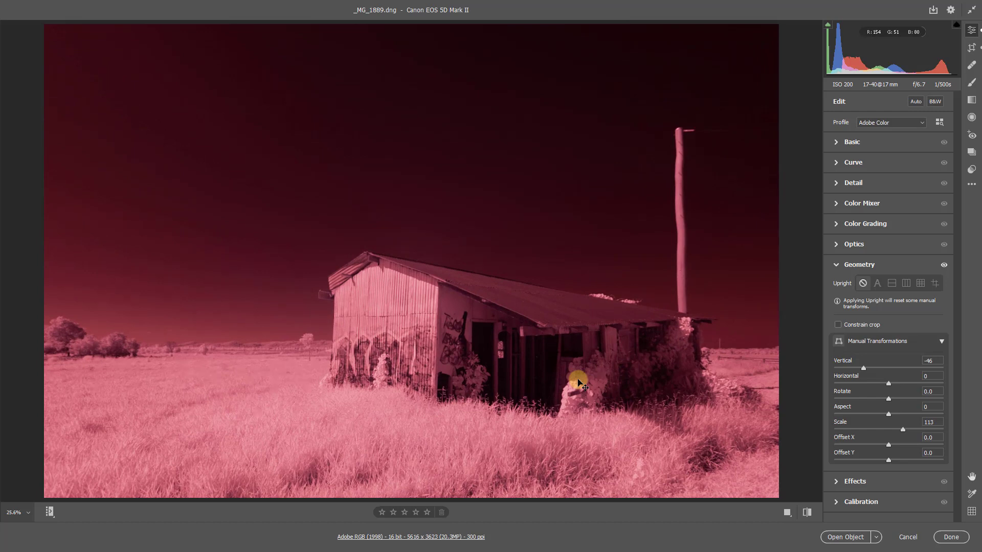
Step: Remove all colour from the infrared photo by setting Saturation to -100
click(838, 142)
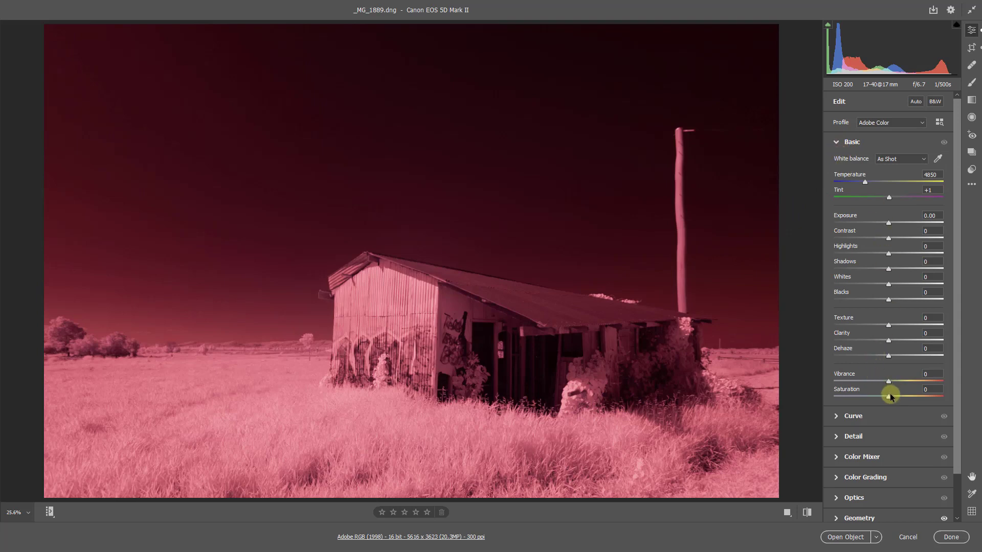
drag(877, 399, 831, 401)
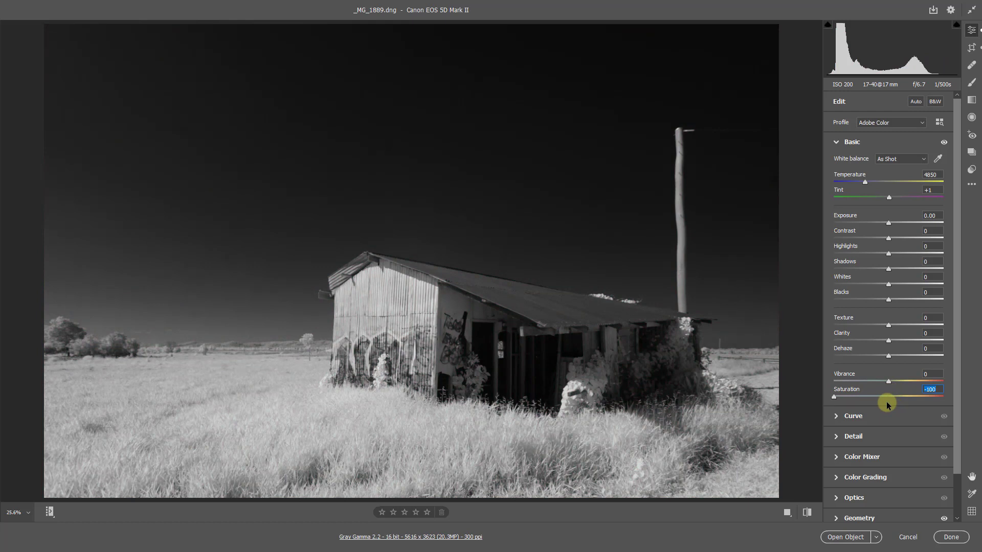
key(Tab)
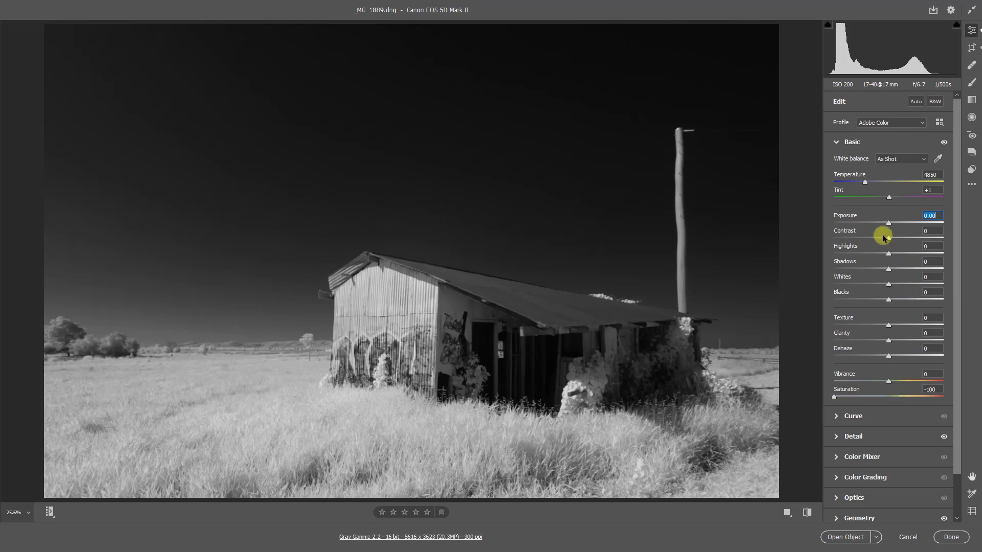
Step: Adjust the photo's tone and detail with Exposure at -0.60, Clarity at +64 and Dehaze at +23
drag(887, 227, 880, 226)
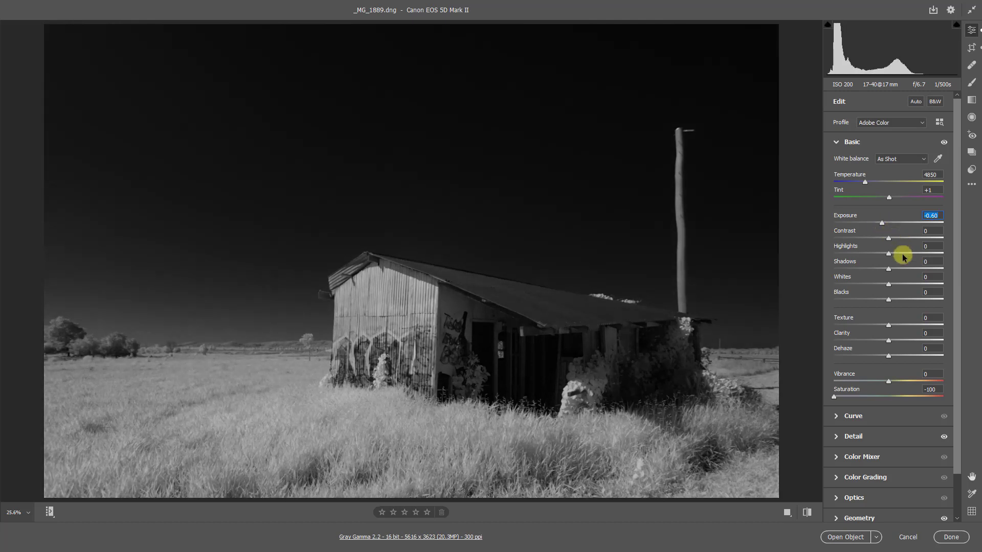
click(924, 341)
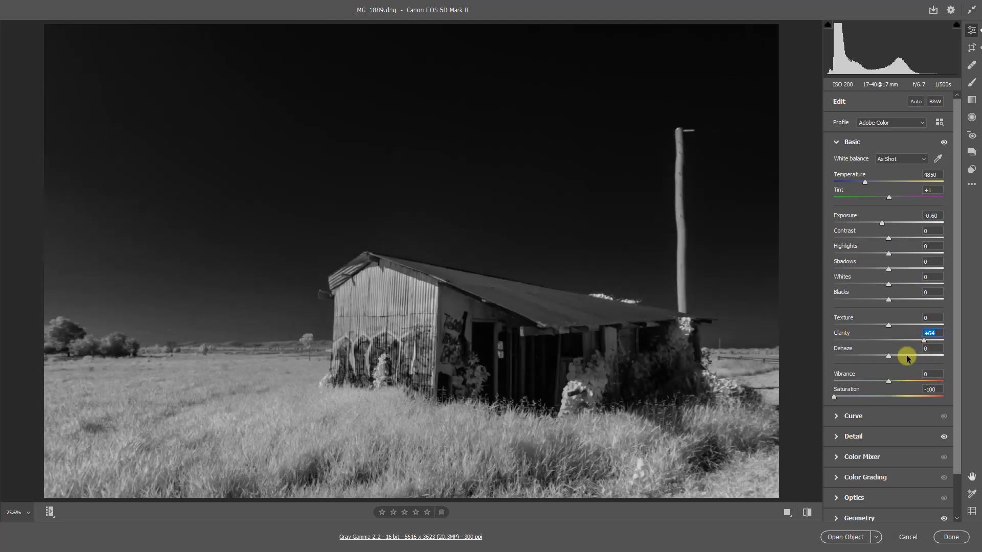
click(907, 356)
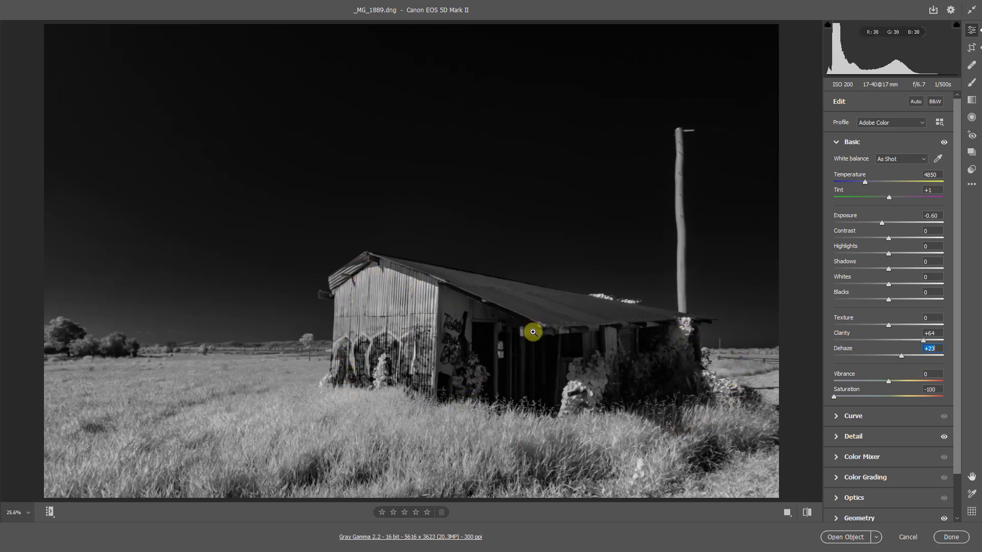
Step: Brighten the shed's shaded open side with an adjustment brush at Exposure +1.55 and Shadows +37
click(972, 83)
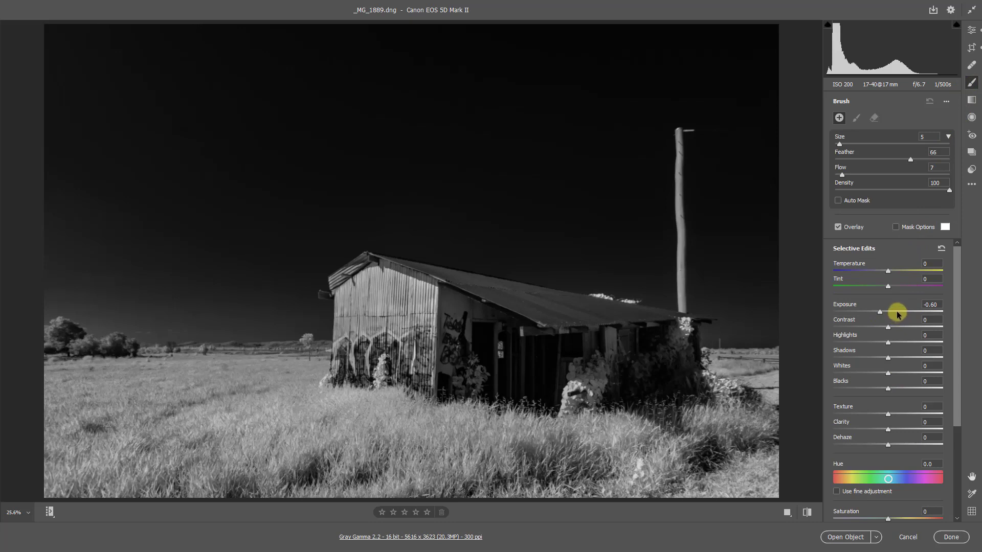
drag(897, 311, 903, 314)
drag(889, 357, 908, 358)
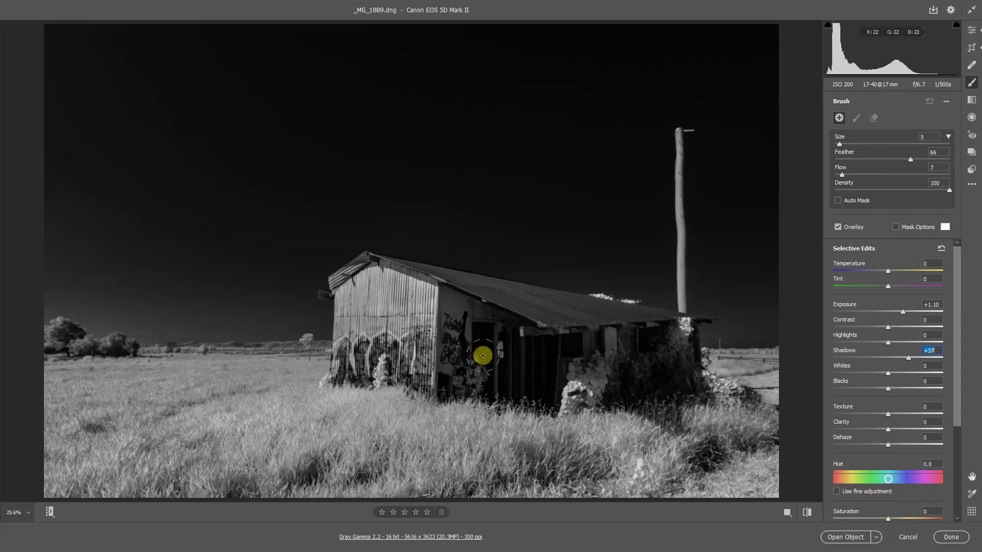
click(444, 308)
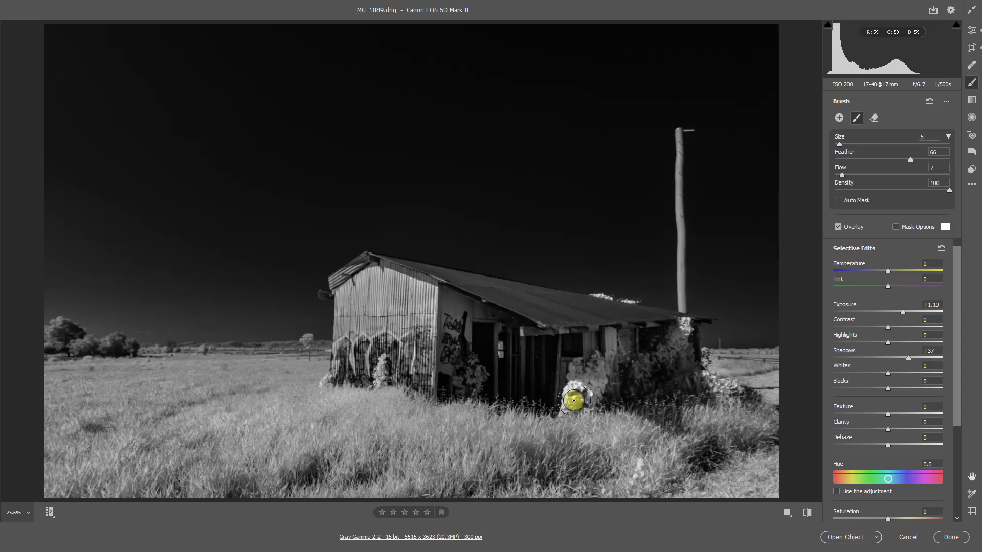
mouse_move(574, 363)
mouse_down()
mouse_move(362, 281)
mouse_move(346, 301)
mouse_move(365, 309)
mouse_move(376, 292)
mouse_move(429, 369)
mouse_move(432, 325)
mouse_move(493, 325)
mouse_move(447, 312)
mouse_up()
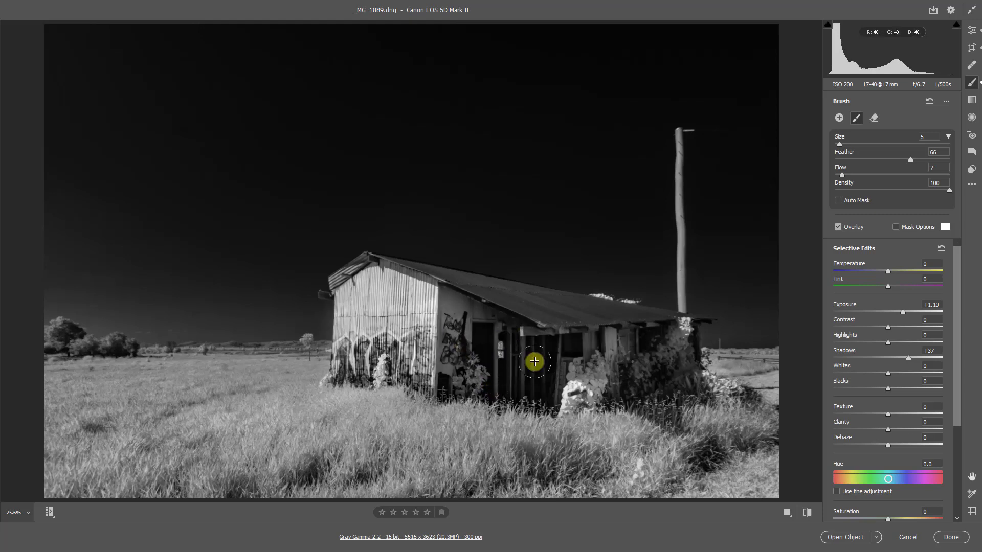
mouse_move(443, 307)
mouse_down()
mouse_move(479, 325)
mouse_move(474, 336)
mouse_move(467, 324)
mouse_move(584, 355)
mouse_move(631, 346)
mouse_move(619, 366)
mouse_move(680, 367)
mouse_move(620, 388)
mouse_move(528, 398)
mouse_move(584, 394)
mouse_move(410, 380)
mouse_move(495, 381)
mouse_move(345, 356)
mouse_move(355, 311)
mouse_move(351, 330)
mouse_move(347, 295)
mouse_move(379, 277)
mouse_move(403, 284)
mouse_move(398, 307)
mouse_move(475, 360)
mouse_move(444, 345)
mouse_move(548, 351)
mouse_move(510, 362)
mouse_move(660, 361)
mouse_move(602, 382)
mouse_move(651, 375)
mouse_up()
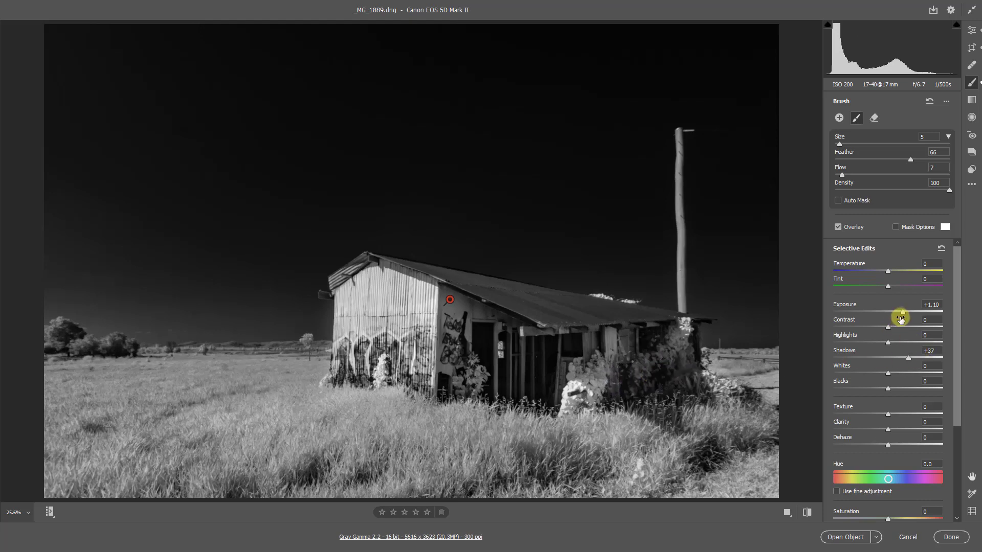
drag(903, 313, 907, 314)
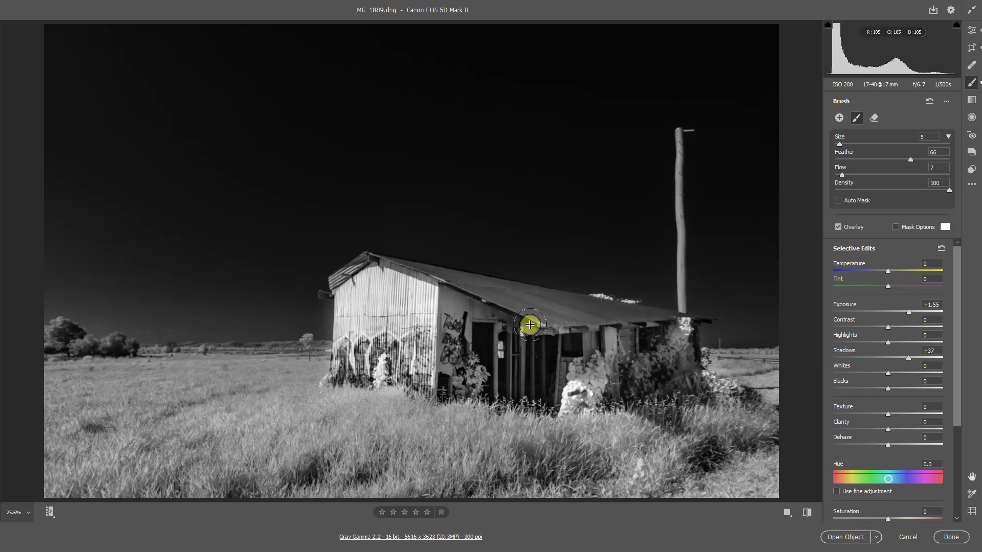
drag(572, 323, 588, 324)
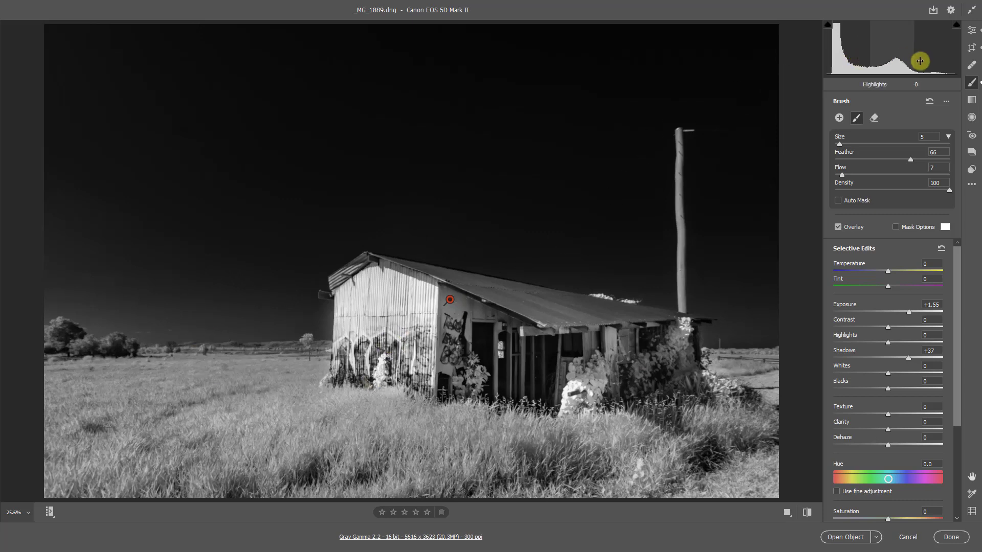
Step: Use spot visualization to find and heal the dust spots low in the left sky and at the sky's right edge
click(973, 67)
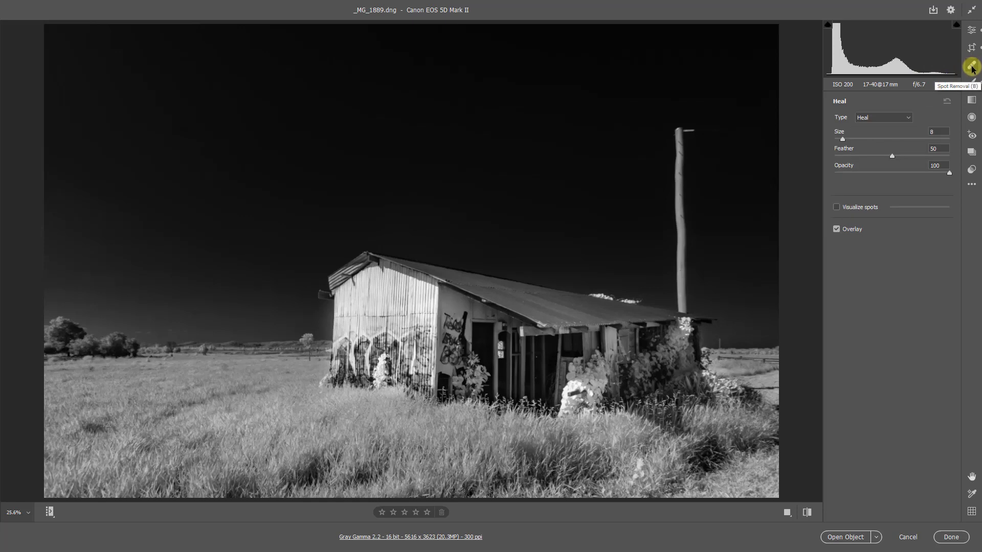
click(837, 208)
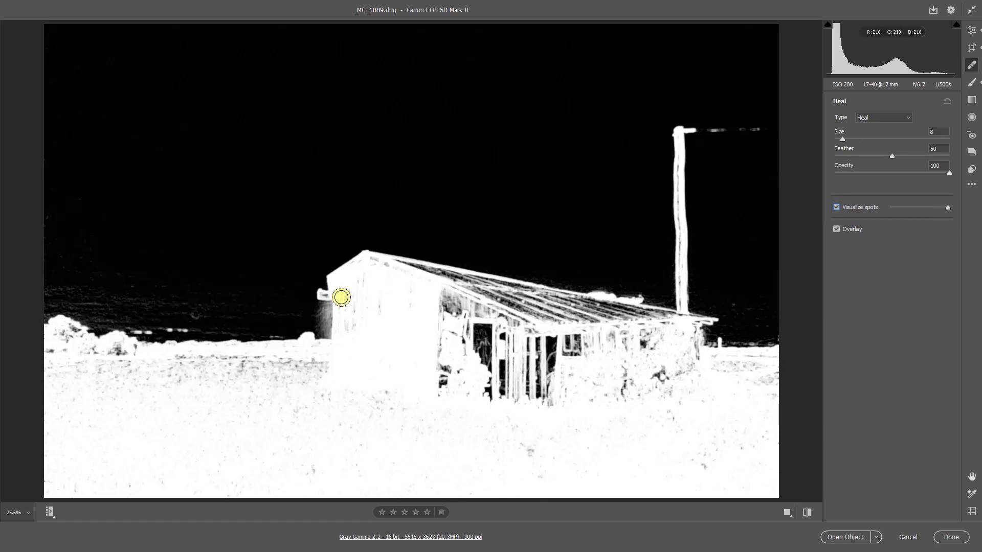
drag(949, 208, 950, 208)
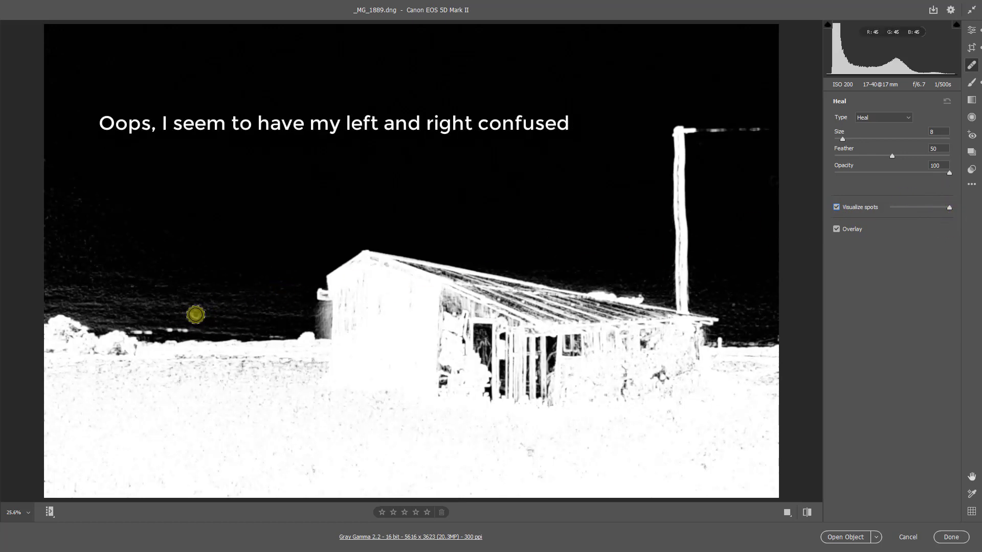
click(195, 315)
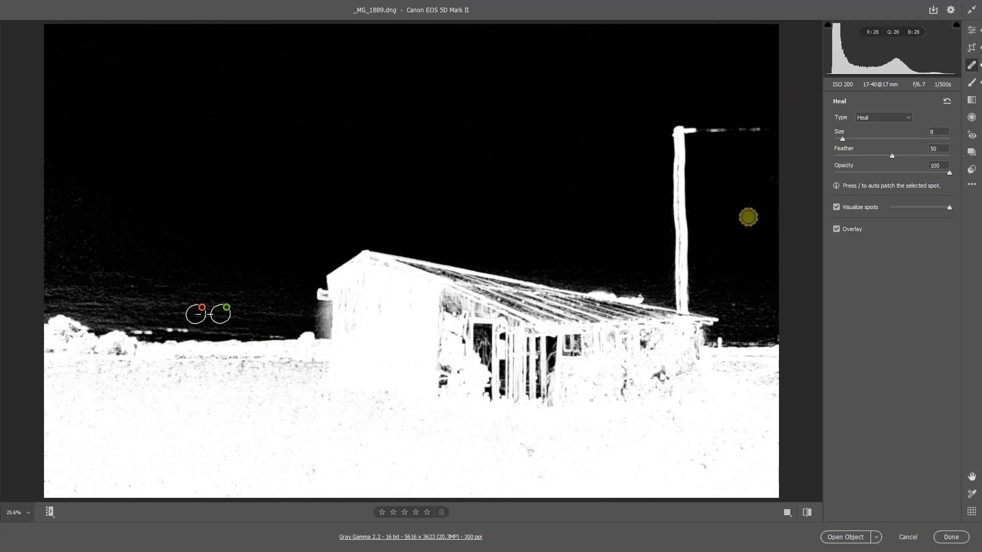
click(775, 182)
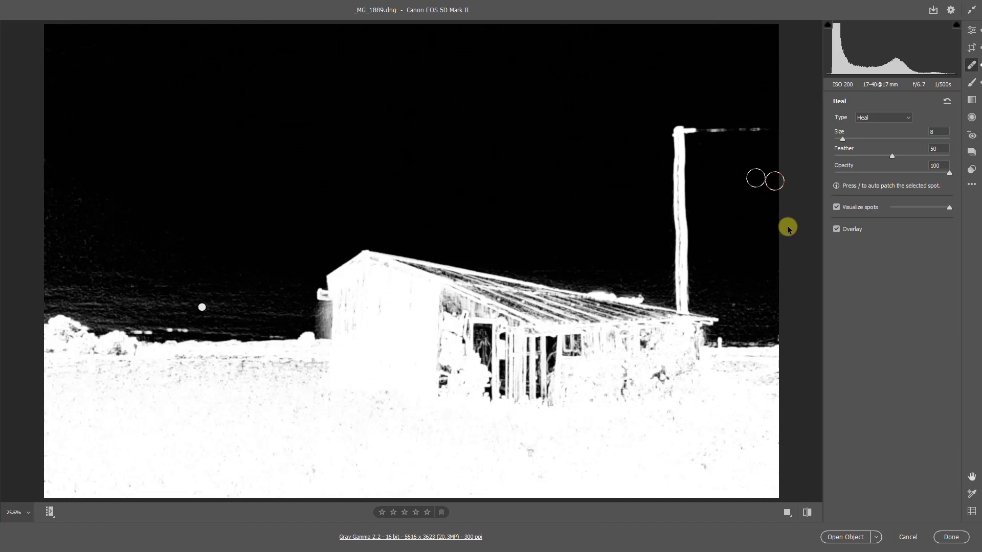
click(837, 207)
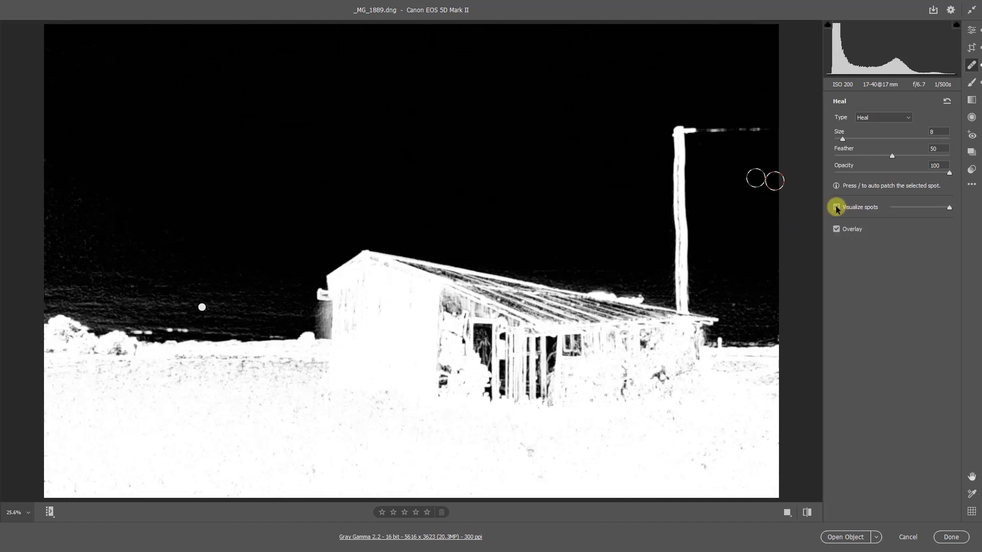
Step: Open the developed photo in Photoshop as an object and rasterize its layer
click(847, 538)
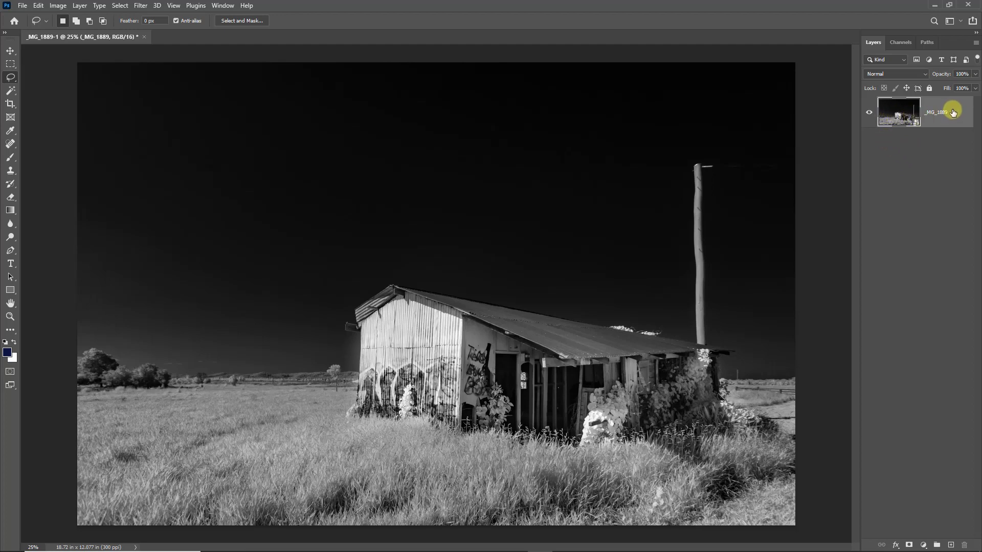
right_click(953, 110)
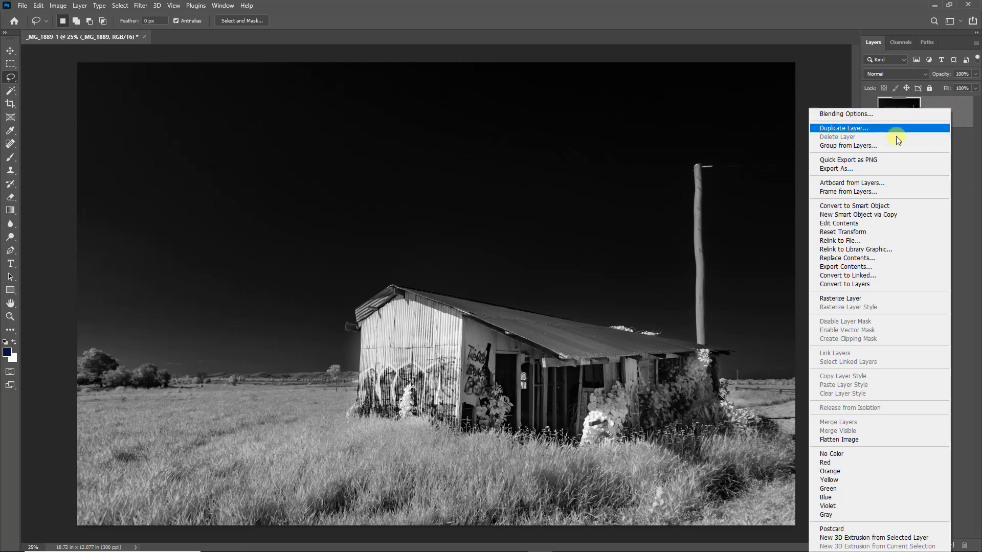
click(851, 300)
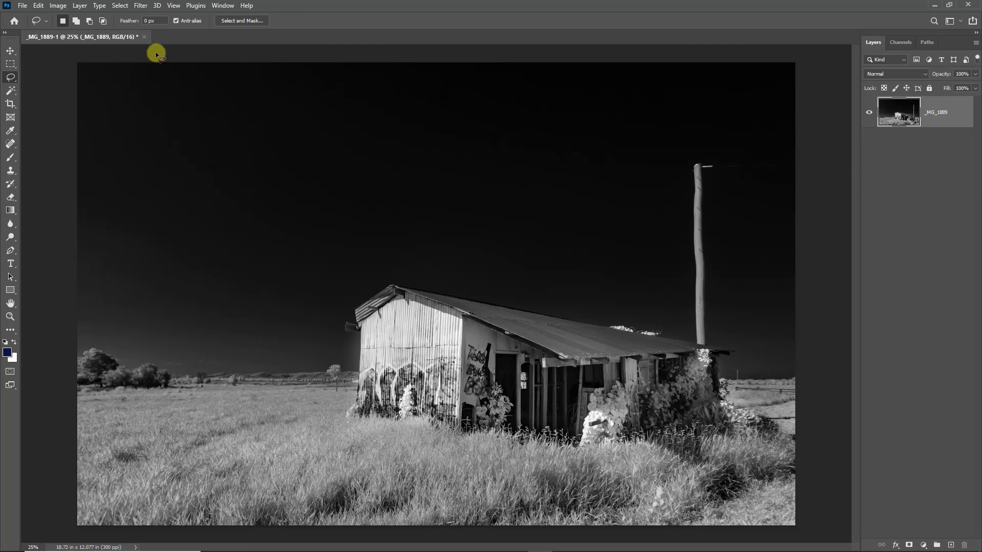
Step: Apply the beta Colorize neural filter to the black-and-white shed photo
click(139, 6)
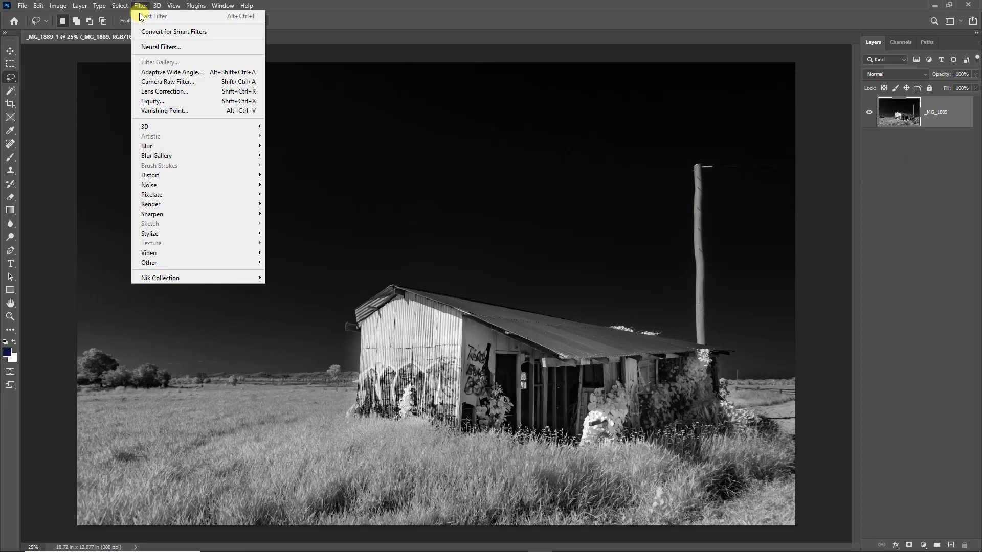
click(151, 50)
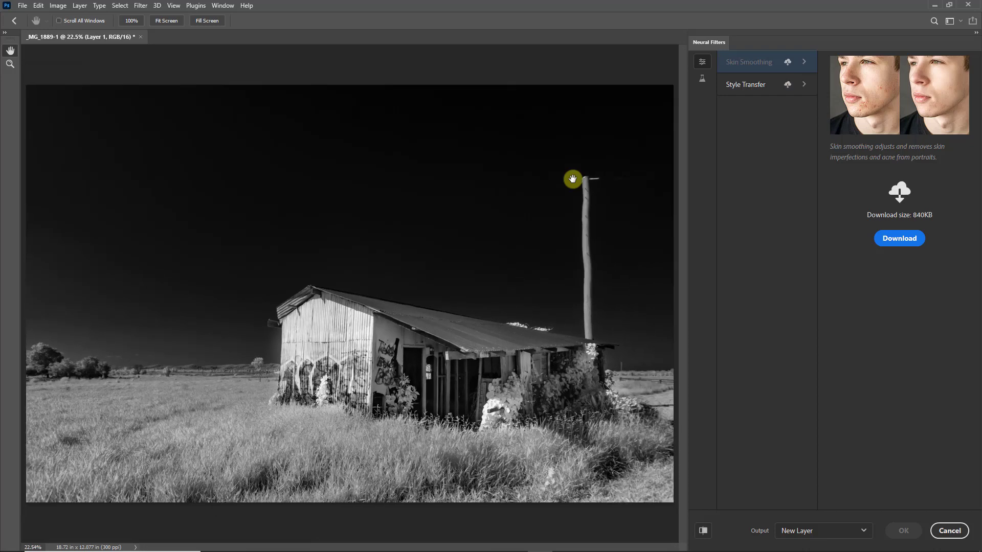
click(703, 81)
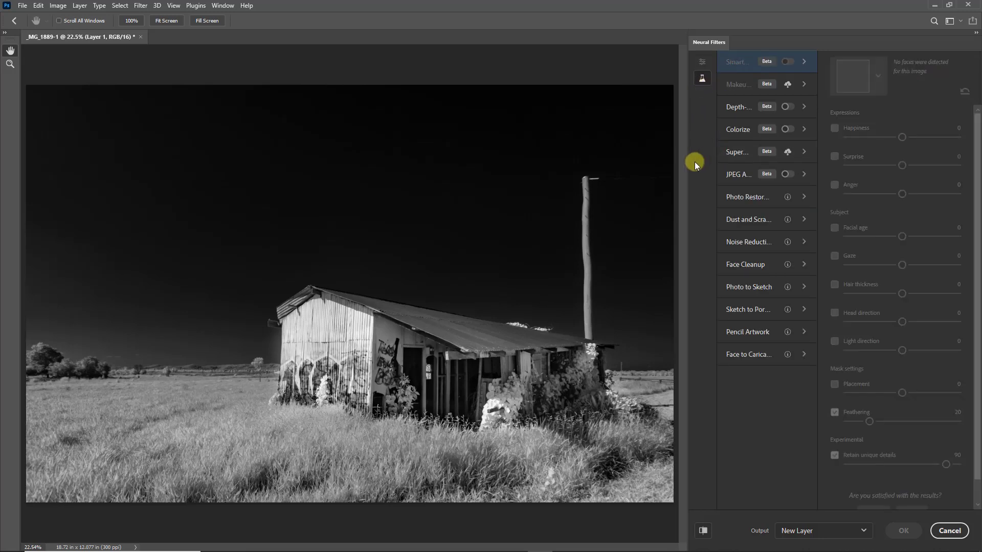
click(788, 129)
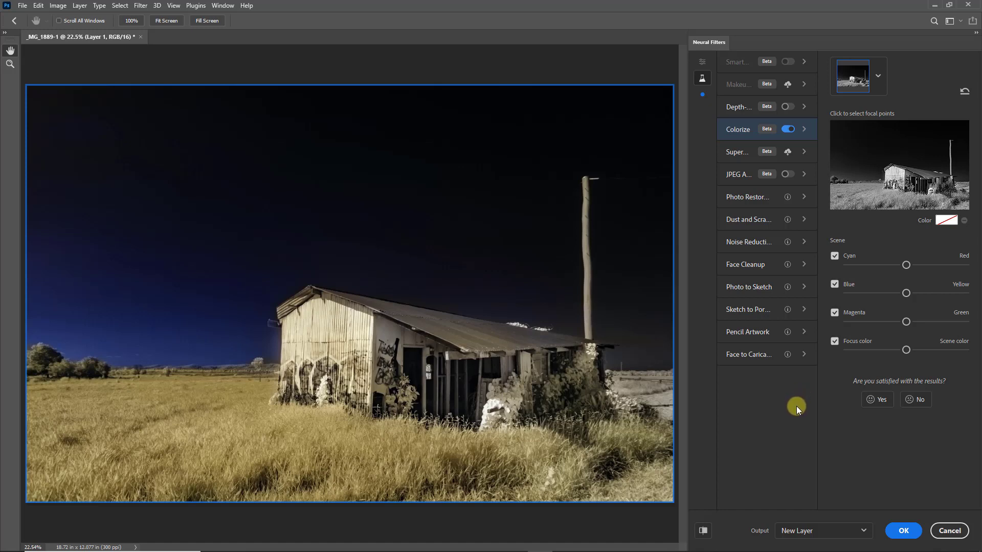
Step: Output the Colorize result to a duplicate layer and compare it with the black-and-white original
click(864, 532)
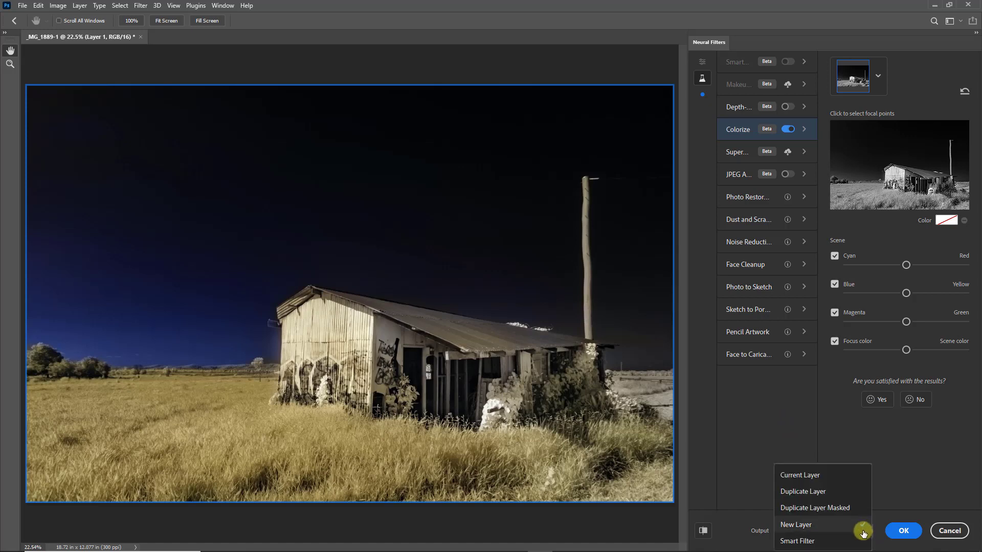
click(807, 494)
click(904, 532)
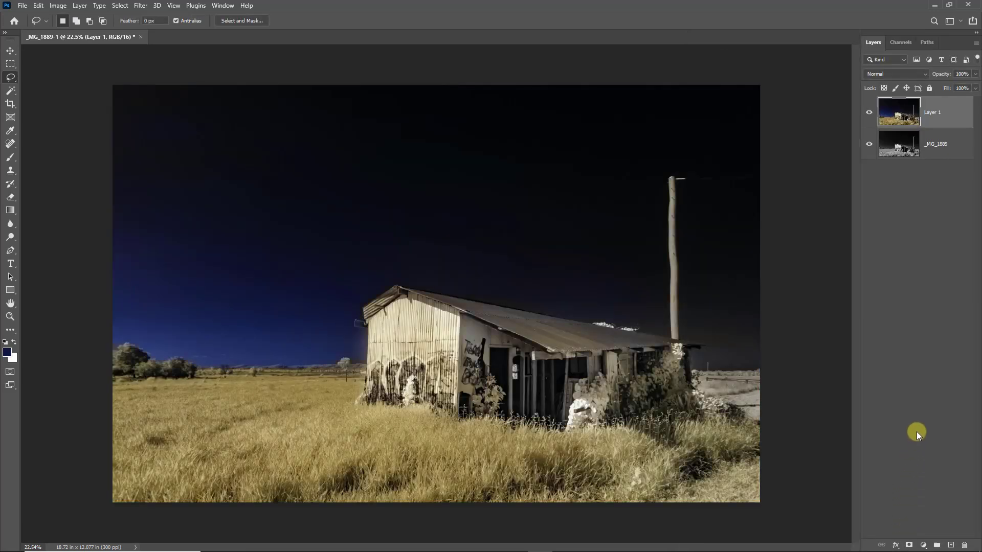
click(868, 115)
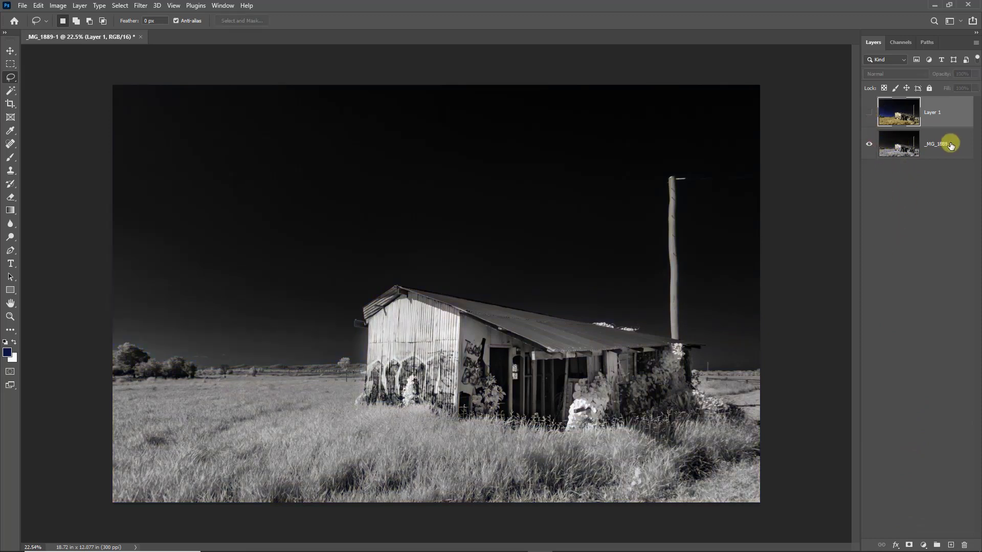
click(869, 114)
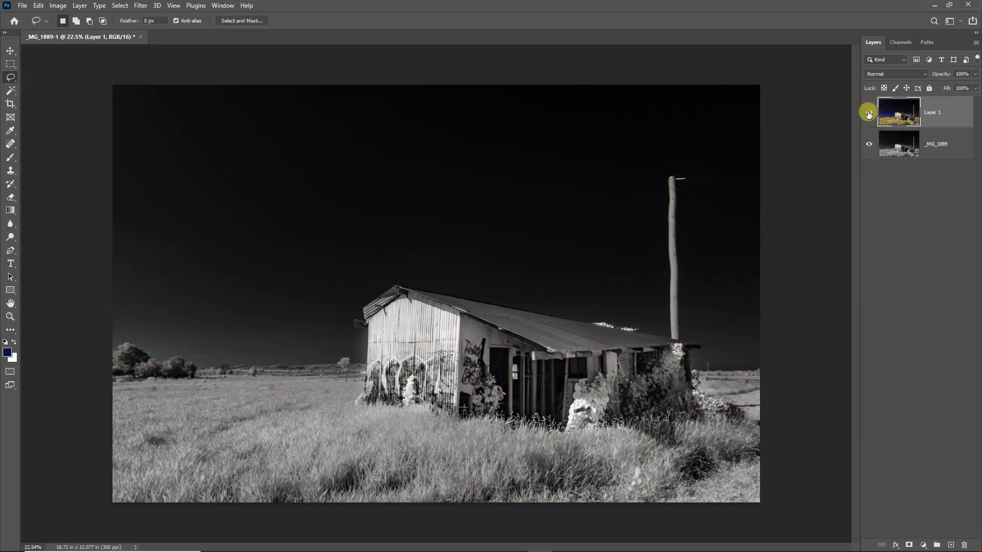
click(868, 114)
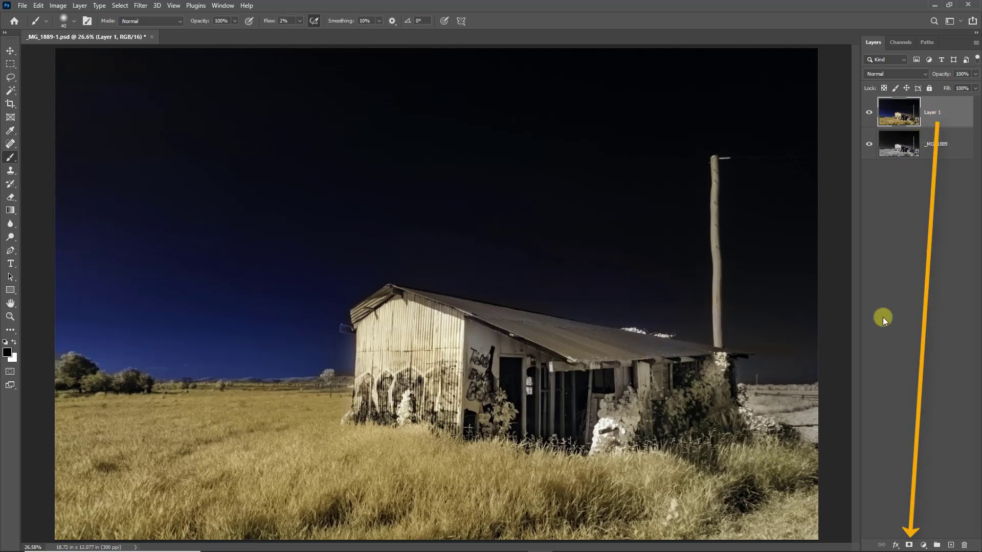
Step: Add a layer mask to the colorized layer and paint black over the shed's walls to remove their color
click(908, 545)
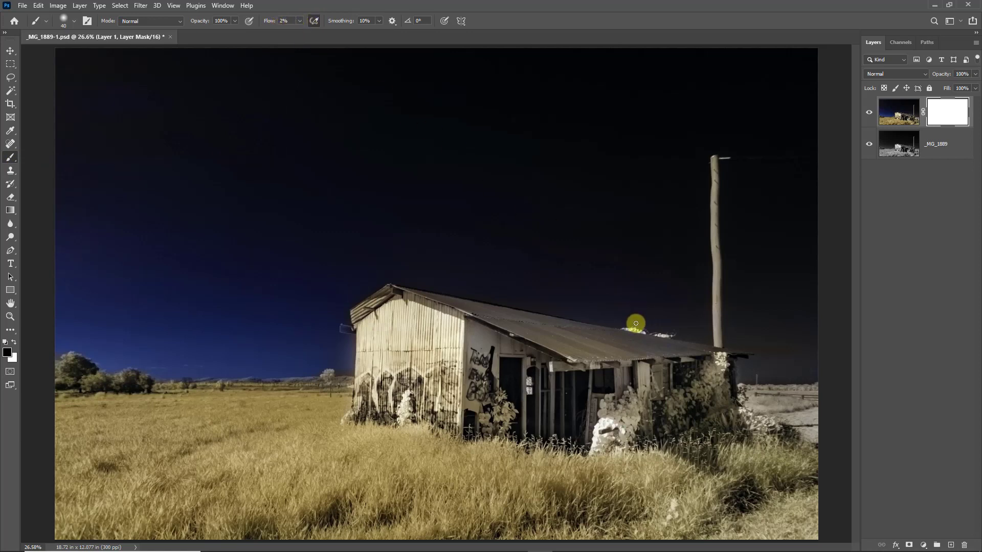
drag(636, 322, 634, 329)
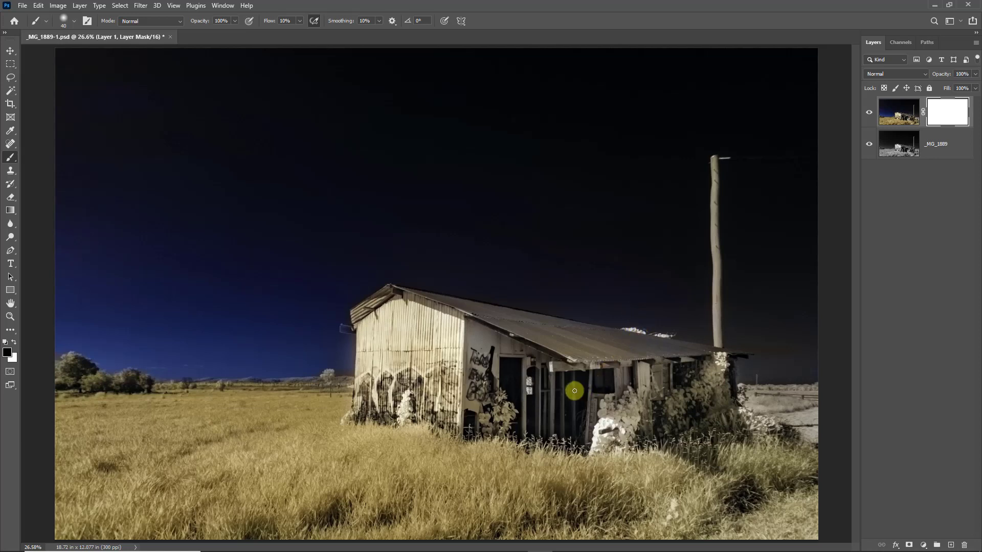
key(bracketright)
key(bracketright)
key(bracketright)
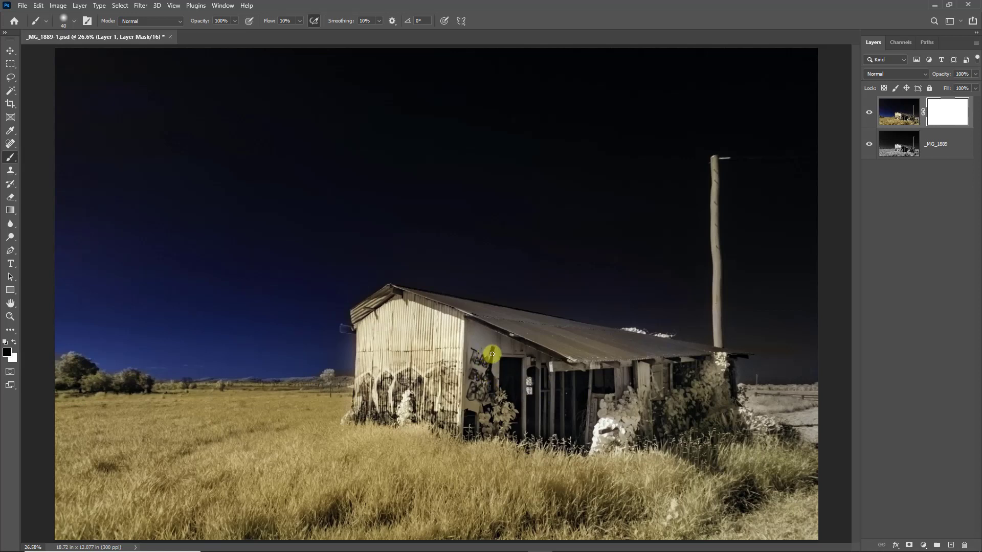
key(bracketright)
key(bracketright)
key(bracketright)
key(bracketright)
key(bracketright)
key(bracketright)
key(bracketright)
key(bracketright)
key(bracketright)
mouse_move(487, 356)
mouse_down()
mouse_move(393, 352)
mouse_move(377, 326)
mouse_move(382, 344)
mouse_move(407, 359)
mouse_move(387, 354)
mouse_move(383, 340)
mouse_move(407, 351)
mouse_move(423, 344)
mouse_move(443, 403)
mouse_move(447, 385)
mouse_move(425, 321)
mouse_move(490, 381)
mouse_move(462, 363)
mouse_move(424, 333)
mouse_move(531, 394)
mouse_move(444, 385)
mouse_move(437, 368)
mouse_move(460, 429)
mouse_move(452, 403)
mouse_move(470, 420)
mouse_move(508, 397)
mouse_move(505, 424)
mouse_move(523, 398)
mouse_move(490, 351)
mouse_move(469, 344)
mouse_move(576, 391)
mouse_move(672, 388)
mouse_move(723, 371)
mouse_move(667, 405)
mouse_move(692, 413)
mouse_move(588, 427)
mouse_move(611, 428)
mouse_move(676, 387)
mouse_move(577, 394)
mouse_move(413, 336)
mouse_move(394, 345)
mouse_move(405, 357)
mouse_move(410, 342)
mouse_move(367, 318)
mouse_move(396, 310)
mouse_move(502, 343)
mouse_move(457, 364)
mouse_move(436, 342)
mouse_move(466, 362)
mouse_move(401, 373)
mouse_move(416, 312)
mouse_move(399, 329)
mouse_move(511, 366)
mouse_up()
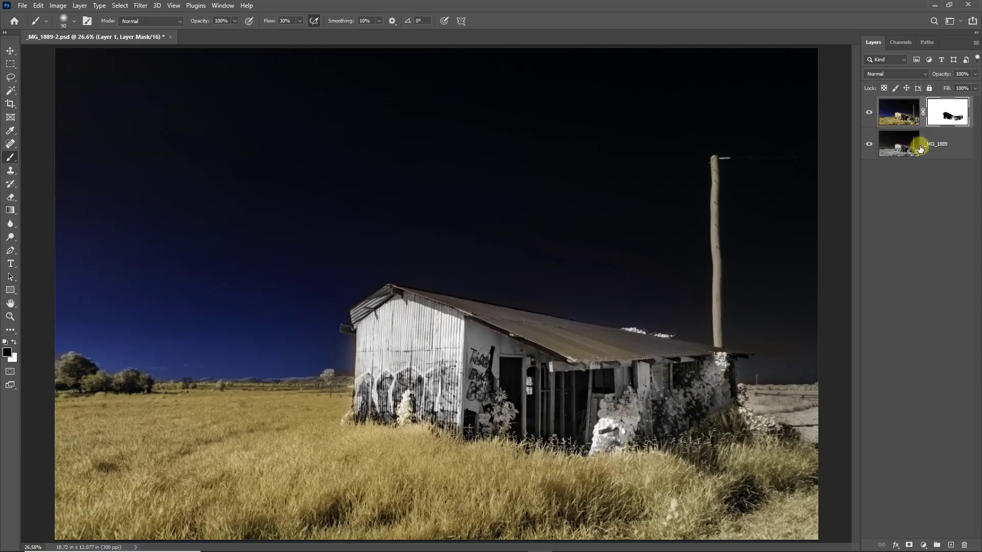
Step: Stamp the visible layers into a new top layer and hide the two layers beneath it
click(976, 45)
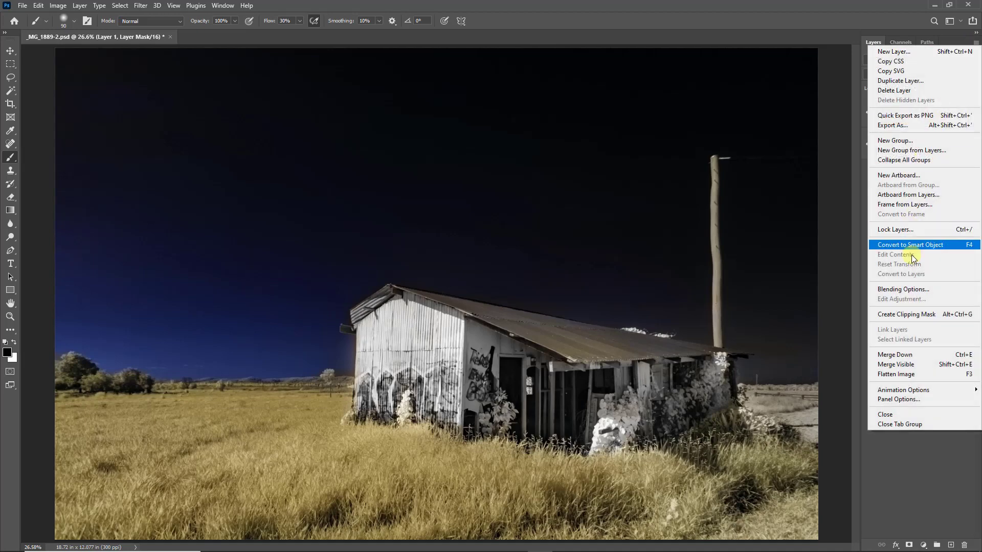
alt+click(912, 364)
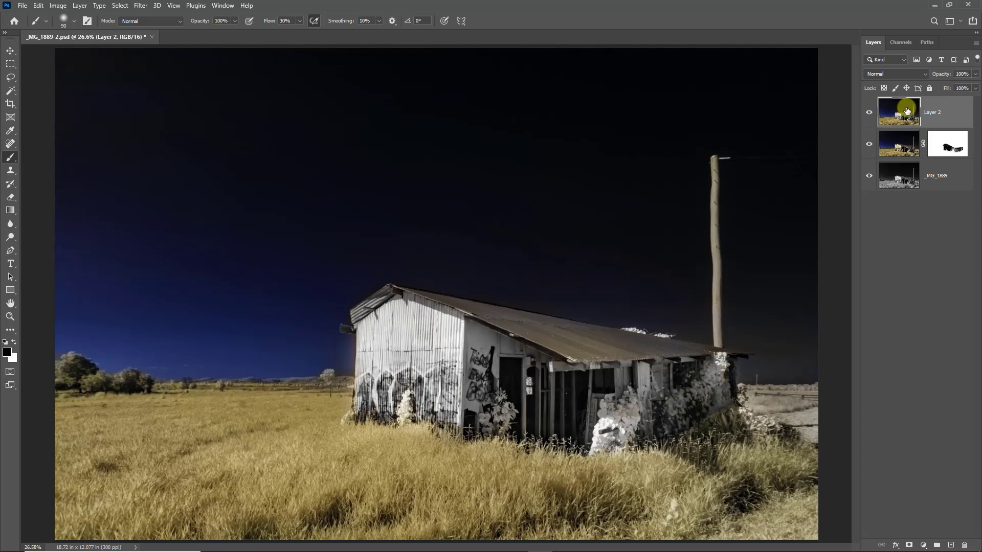
click(869, 144)
click(869, 175)
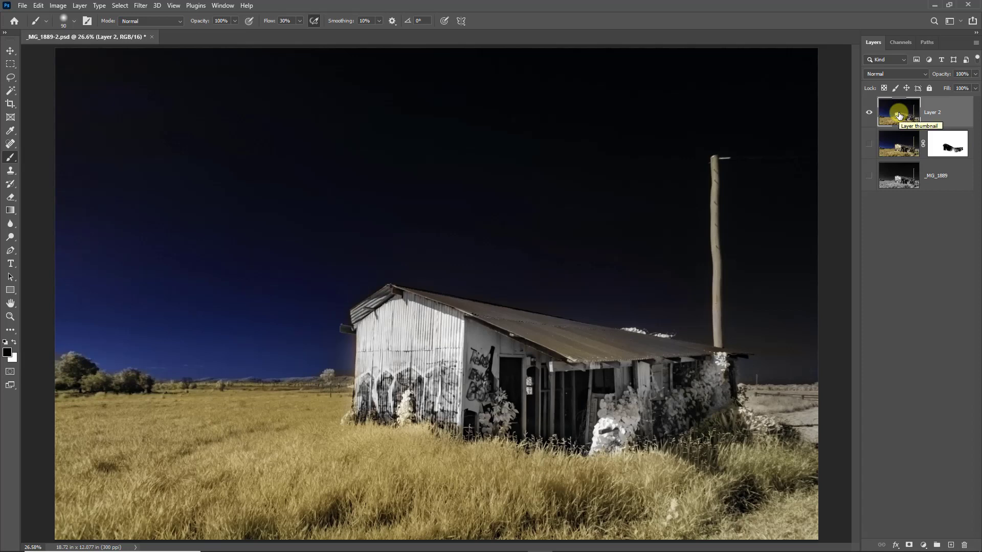
Step: Duplicate the stamped layer, saving the file, and apply a Gaussian Blur with a radius of about 19.4 pixels to the copy
key(ctrl+j)
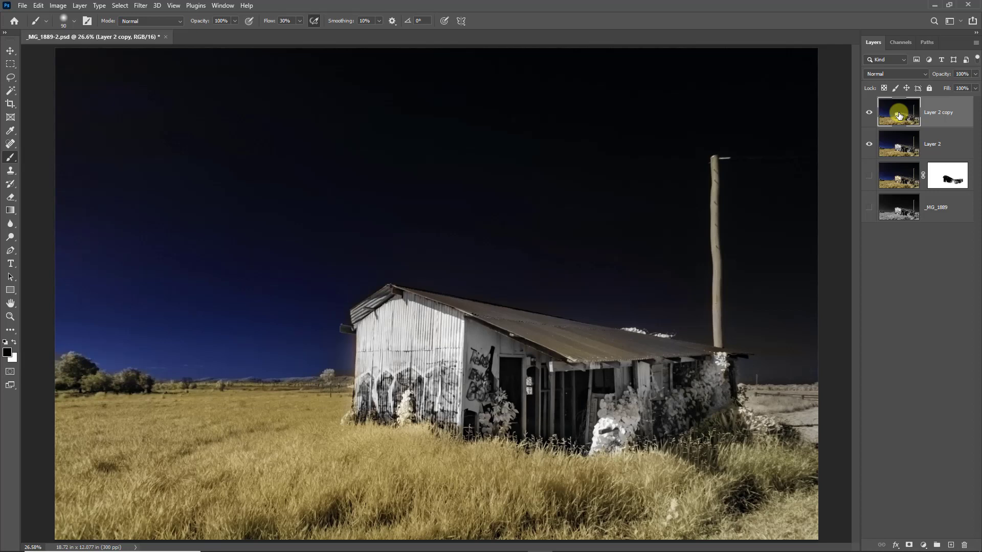
key(ctrl+s)
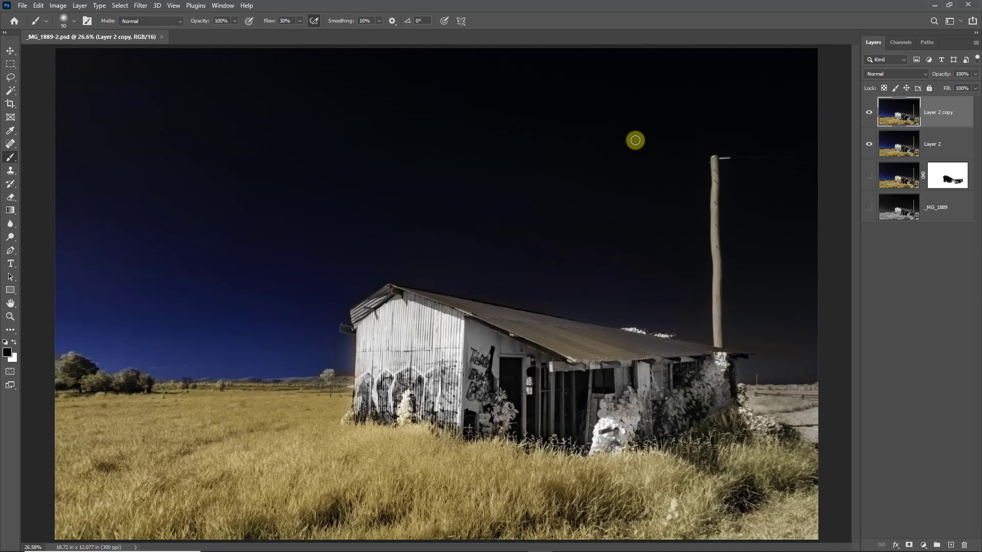
click(142, 6)
mouse_move(151, 147)
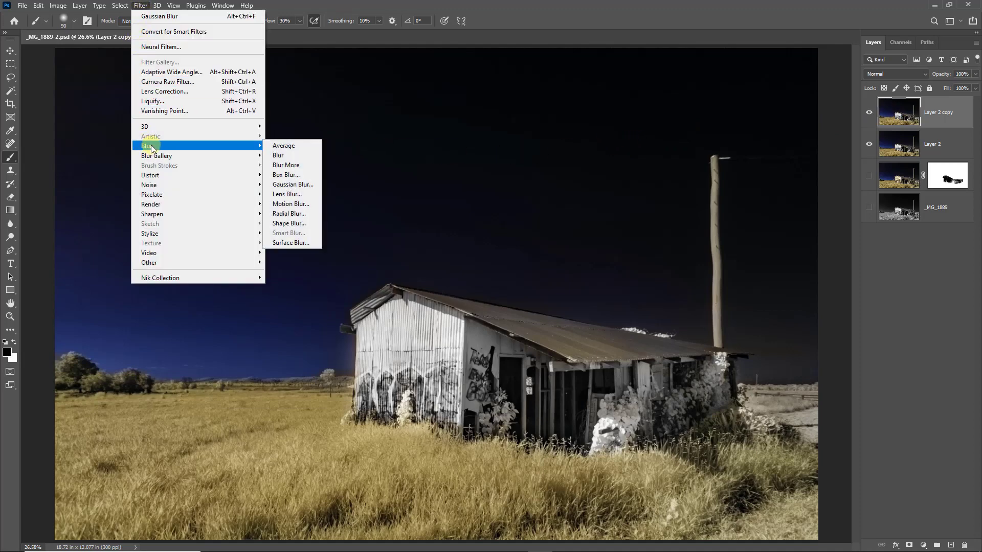
click(290, 184)
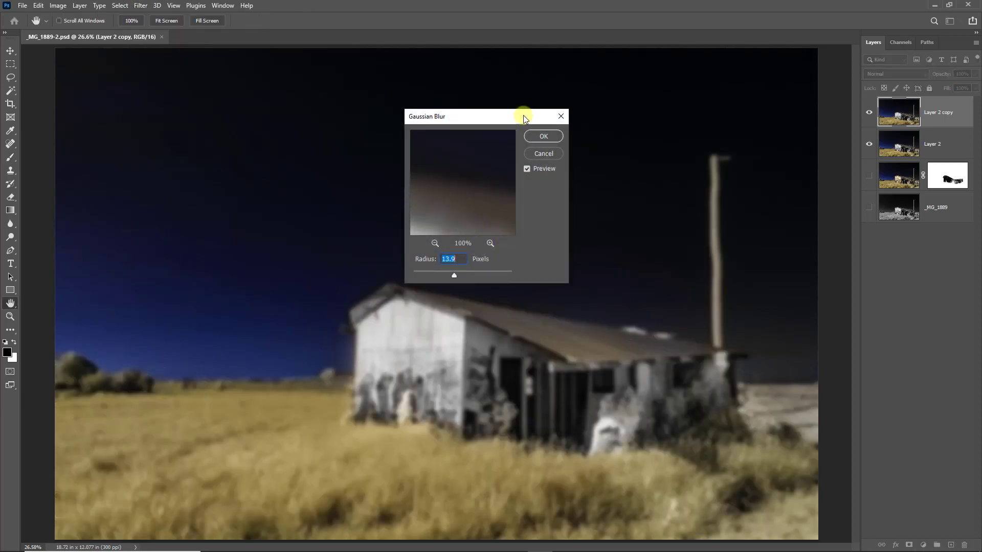
drag(529, 118, 716, 51)
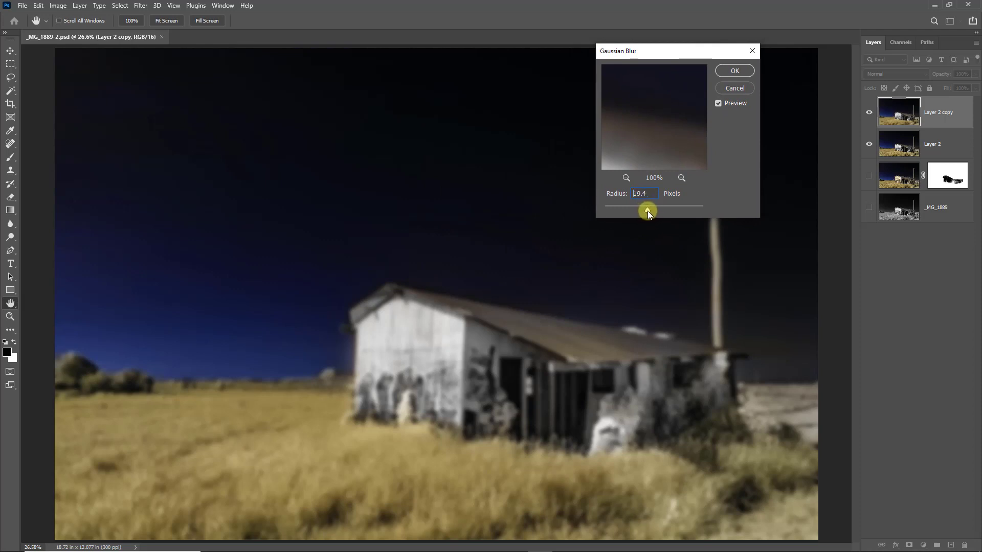
drag(647, 211, 648, 212)
click(734, 71)
key(b)
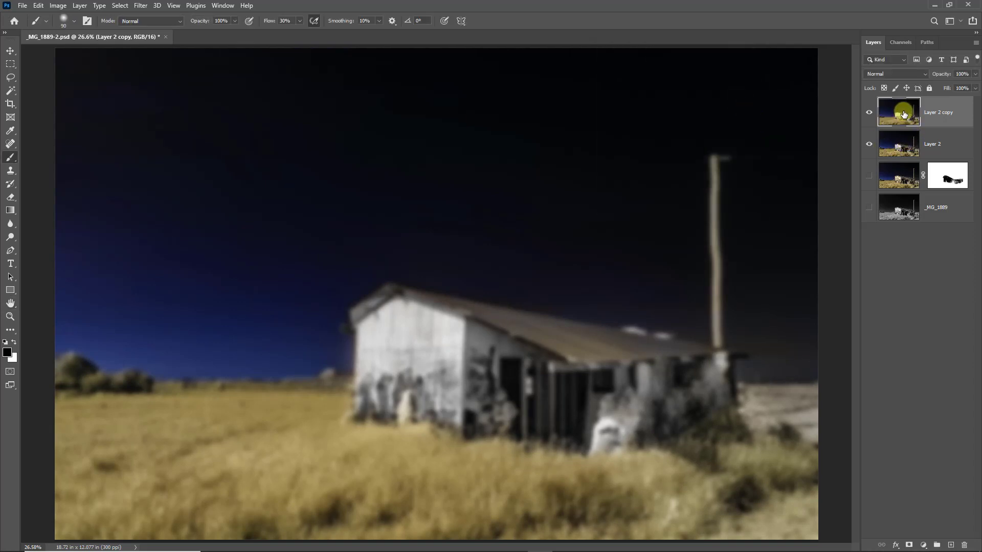
Step: Compare the blurred layer with the sharp one and lower its opacity to 52%
click(871, 113)
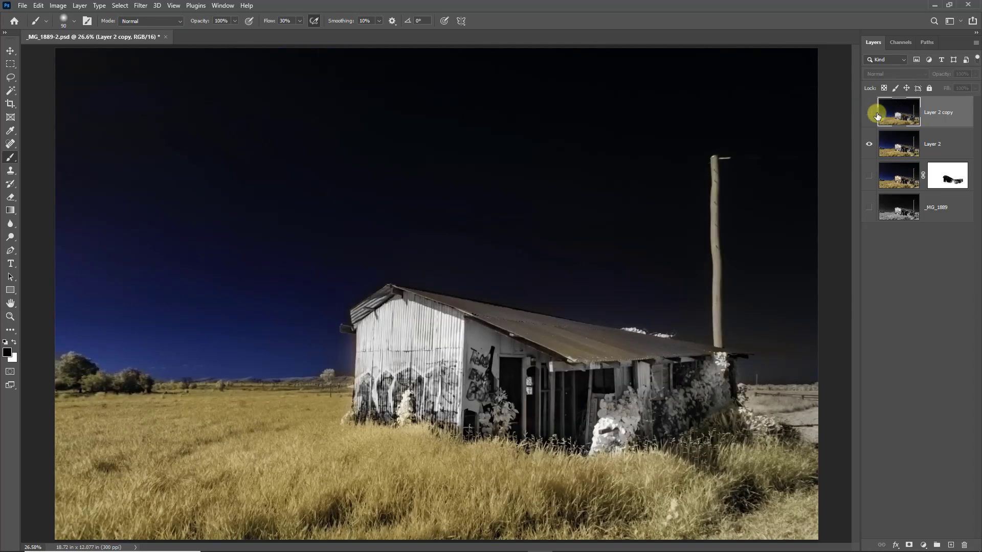
click(871, 113)
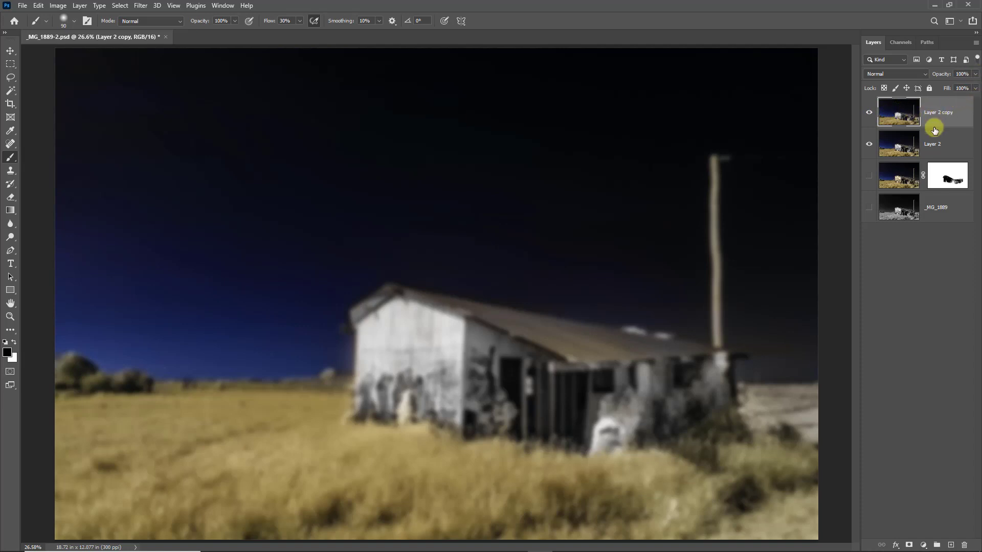
click(975, 74)
drag(969, 91, 938, 88)
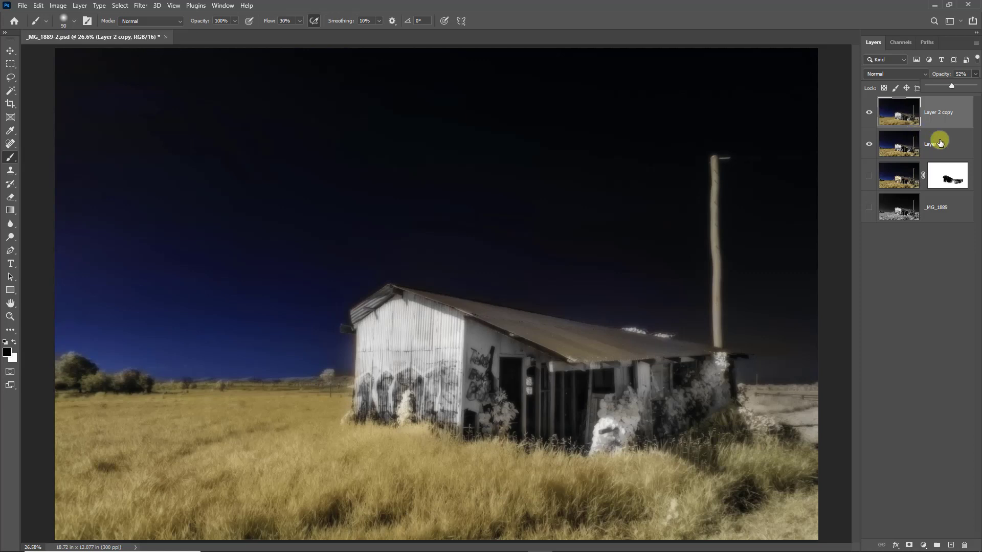
Step: Copy the shed mask from the colorized layer onto the blurred layer and check its coverage as a red overlay
alt+click(944, 178)
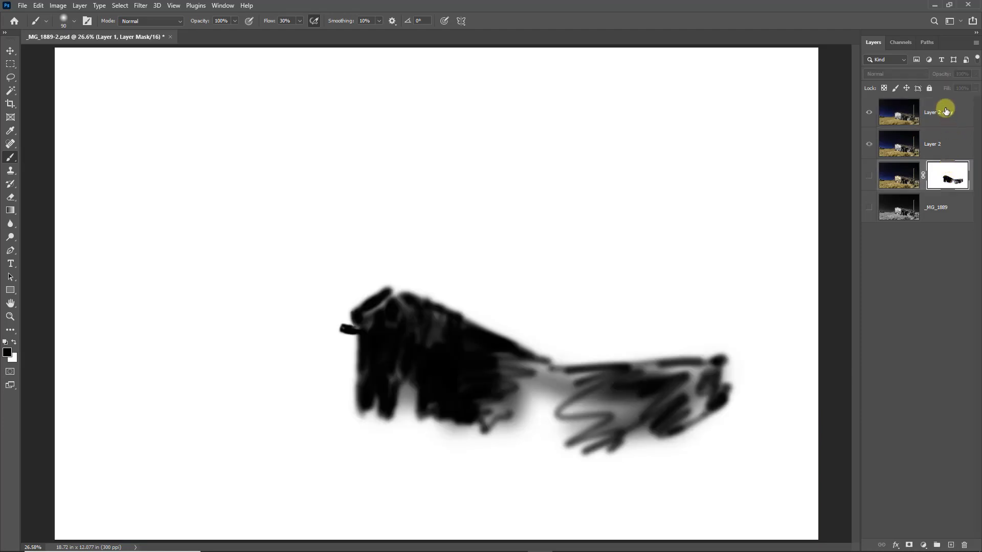
drag(944, 177, 955, 118)
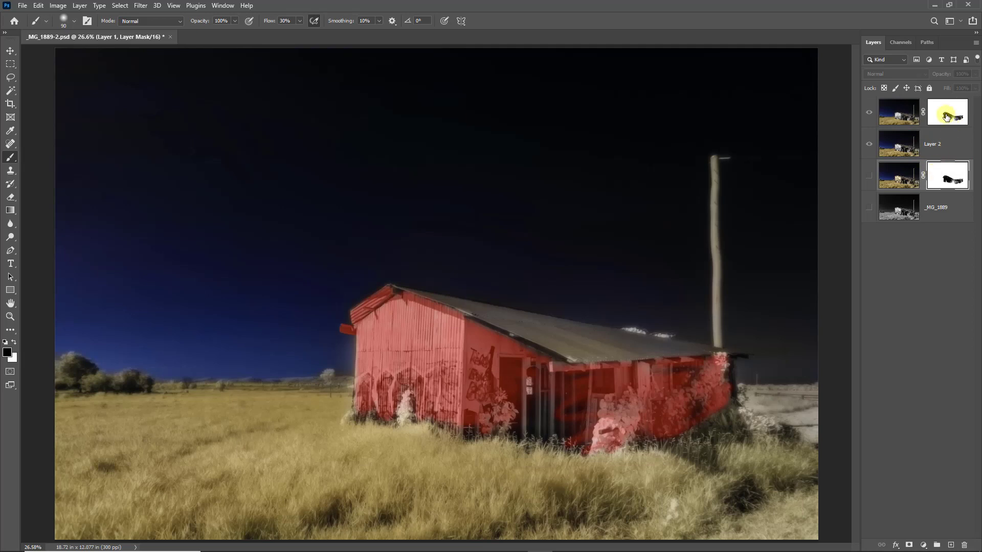
key(backslash)
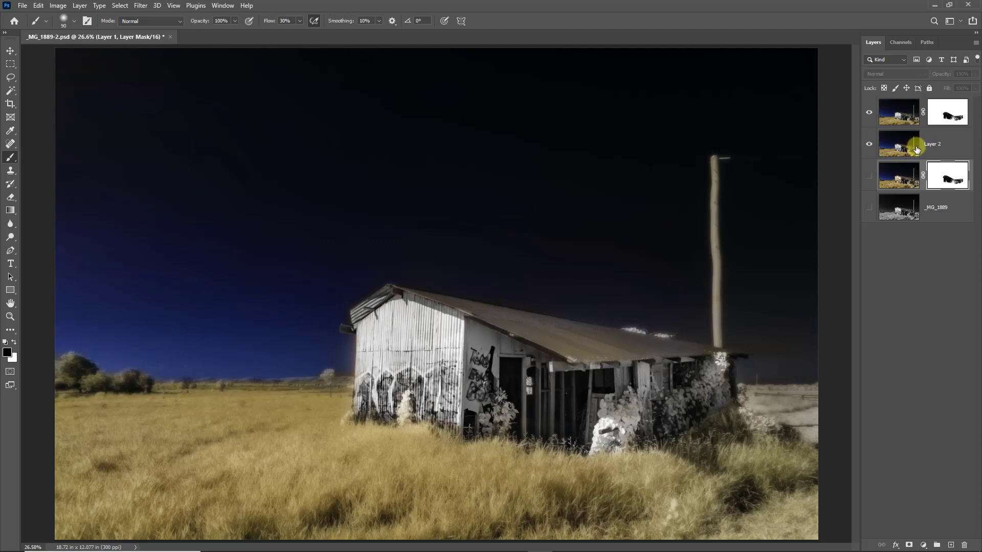
Step: Target the blurred layer's mask with a 200-pixel white brush and adjust the brush's flow
key(x)
key(ctrl+2)
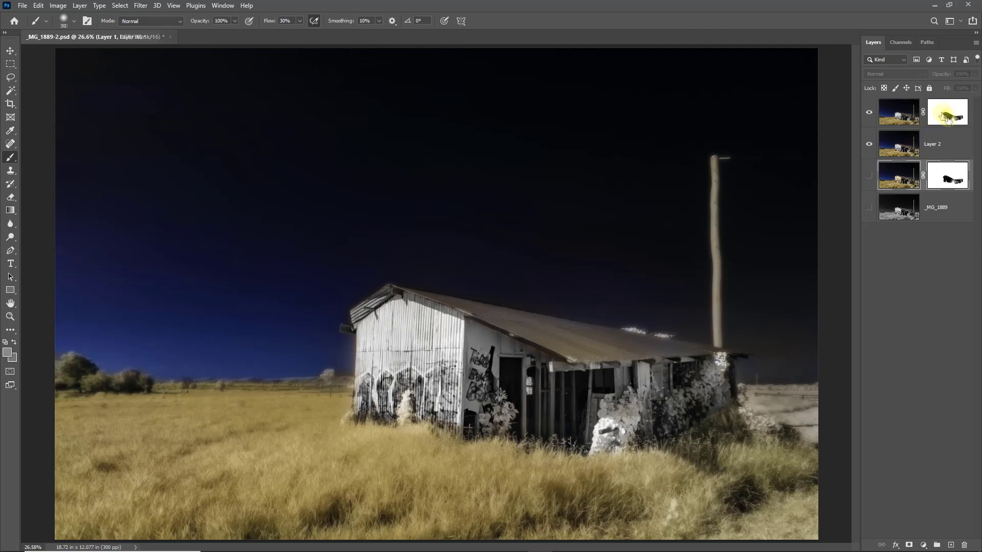
key(bracketright)
key(bracketright)
key(bracketright)
key(bracketright)
key(bracketright)
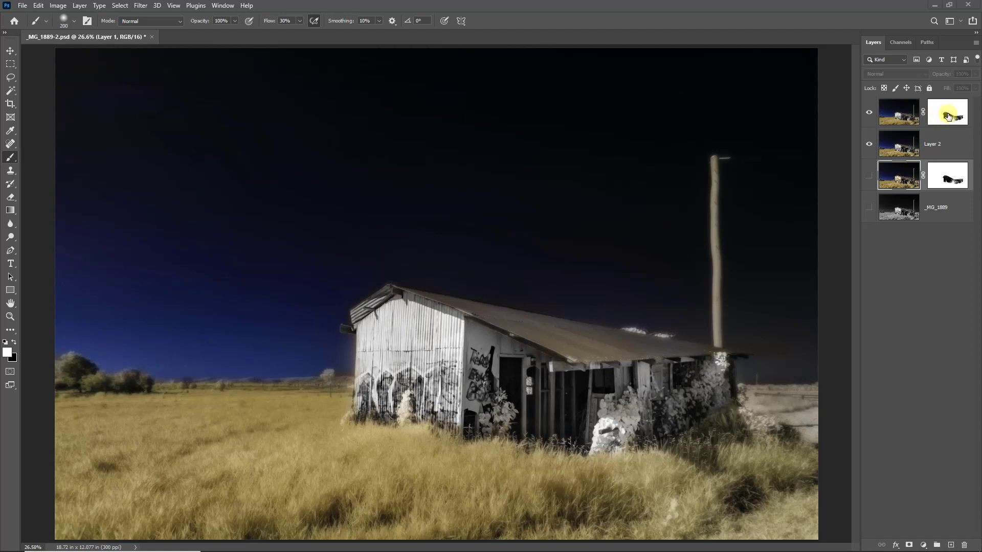
click(947, 116)
key(x)
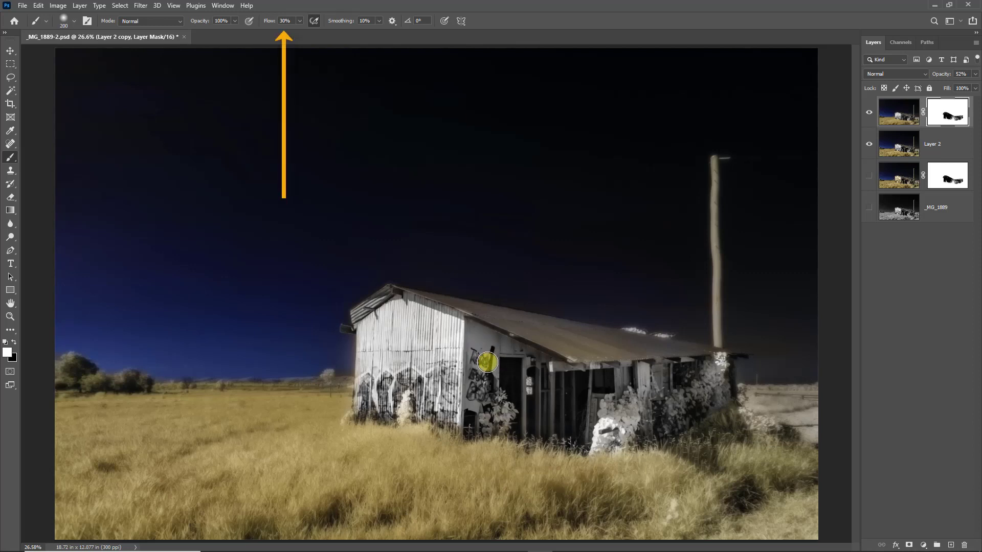
key(shift+6)
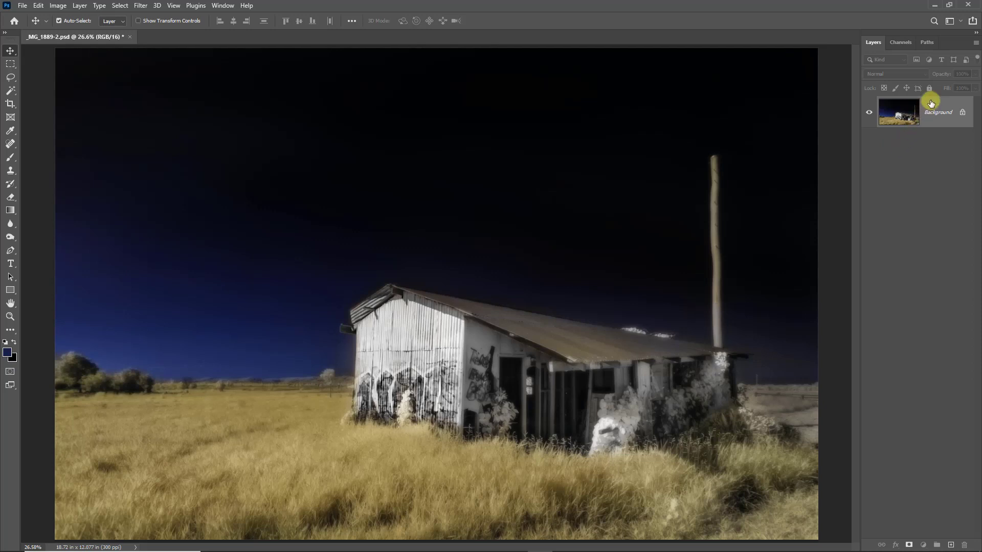
click(976, 44)
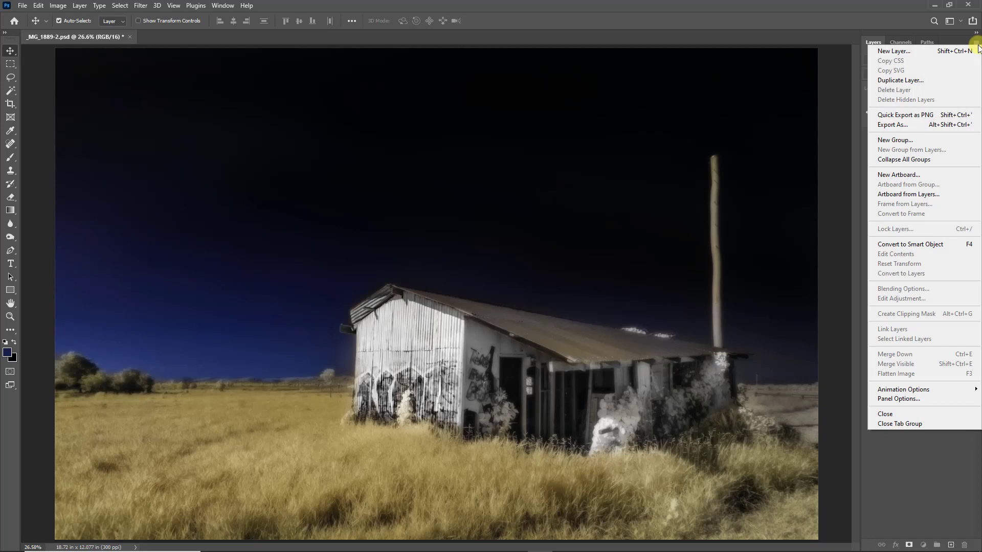
click(919, 21)
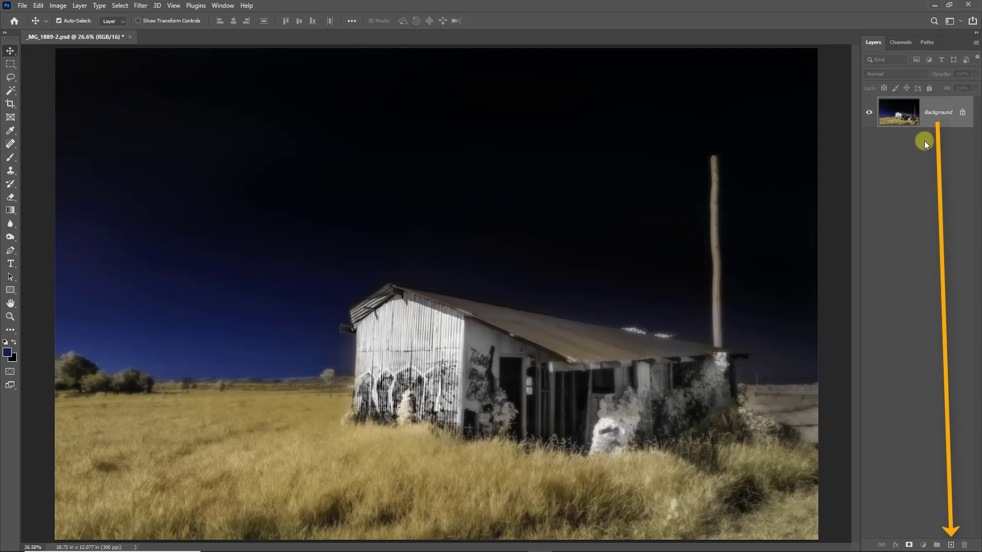
Step: Add a new blank layer above the flattened photo and set its blend mode to Color
click(951, 546)
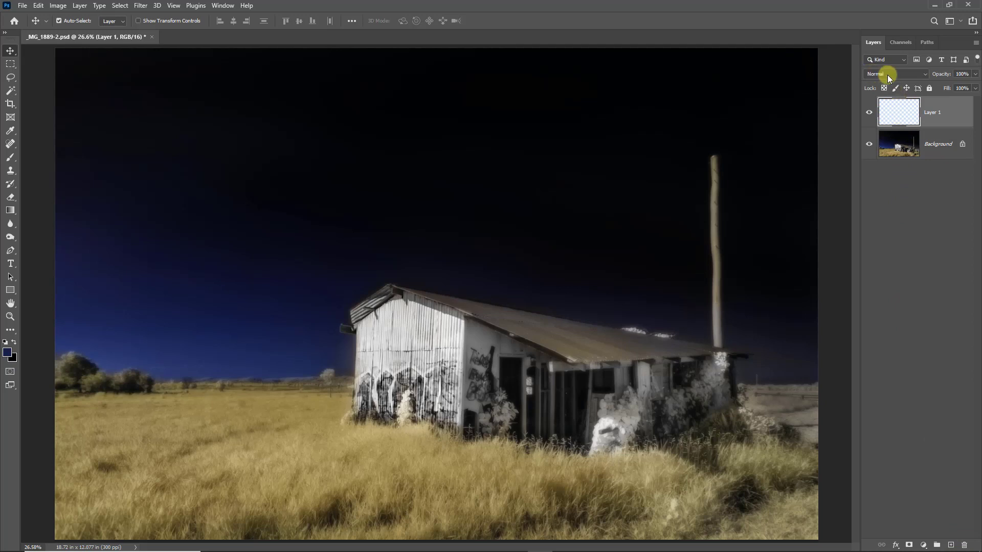
click(923, 75)
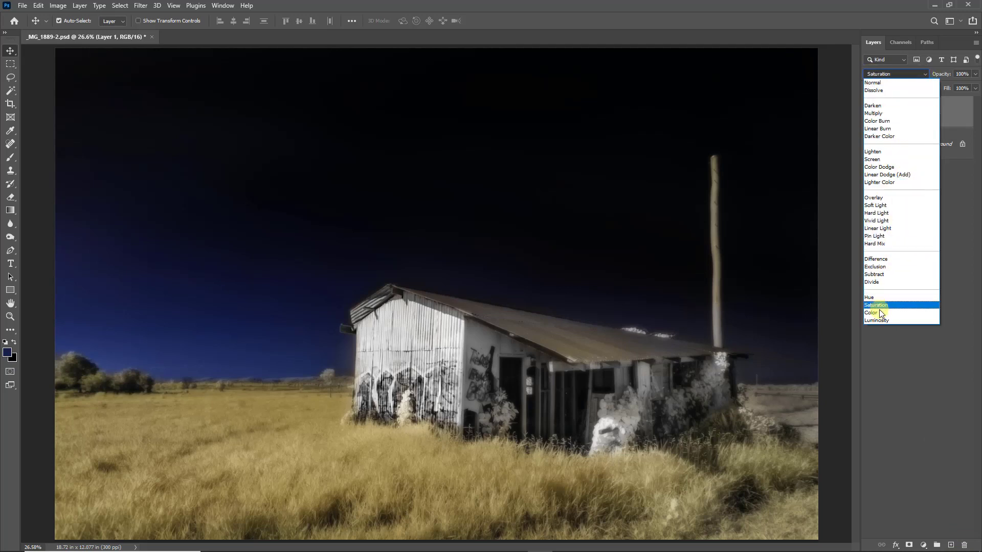
click(876, 313)
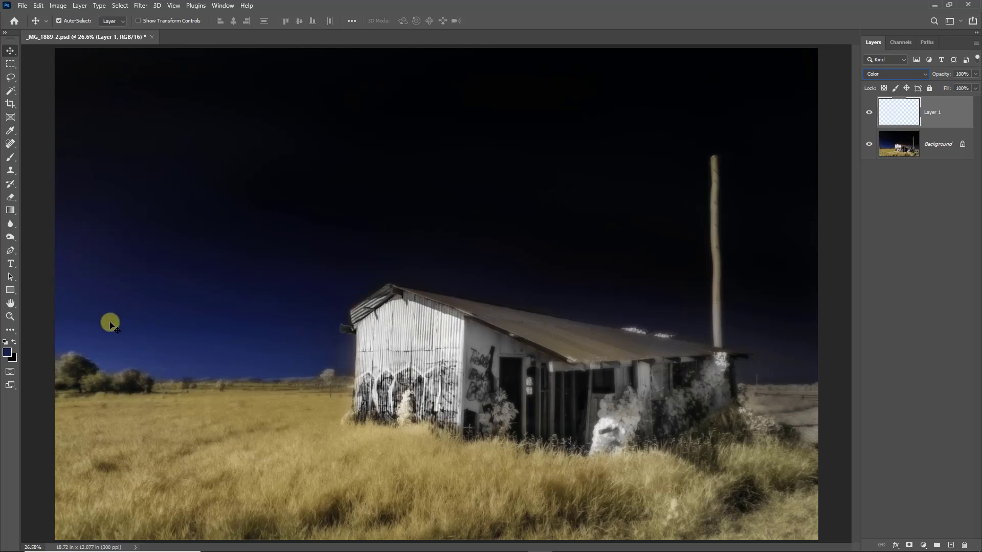
Step: Set the foreground color to a bright, saturated red, hex fc0516
click(7, 352)
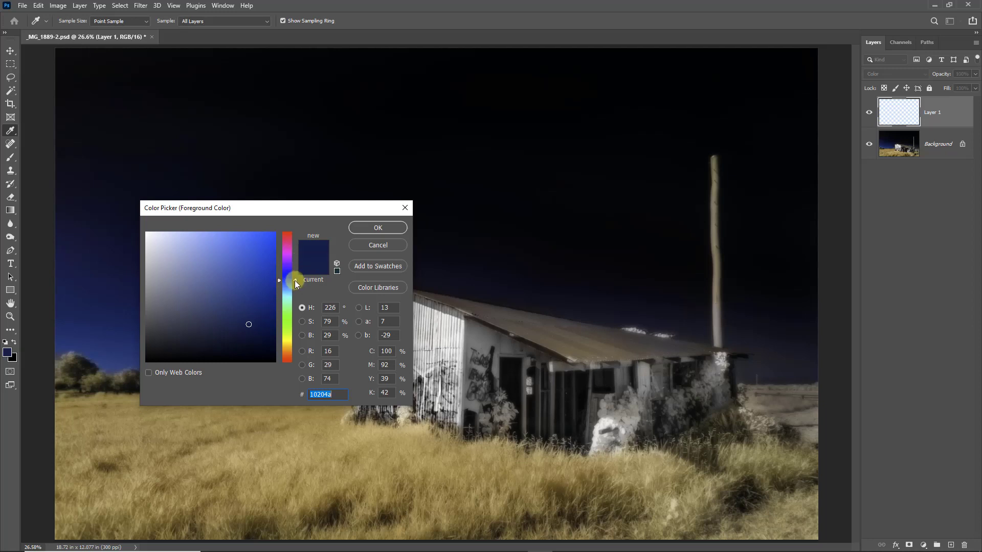
mouse_move(295, 281)
mouse_down()
mouse_move(296, 233)
mouse_move(273, 234)
mouse_up()
click(273, 234)
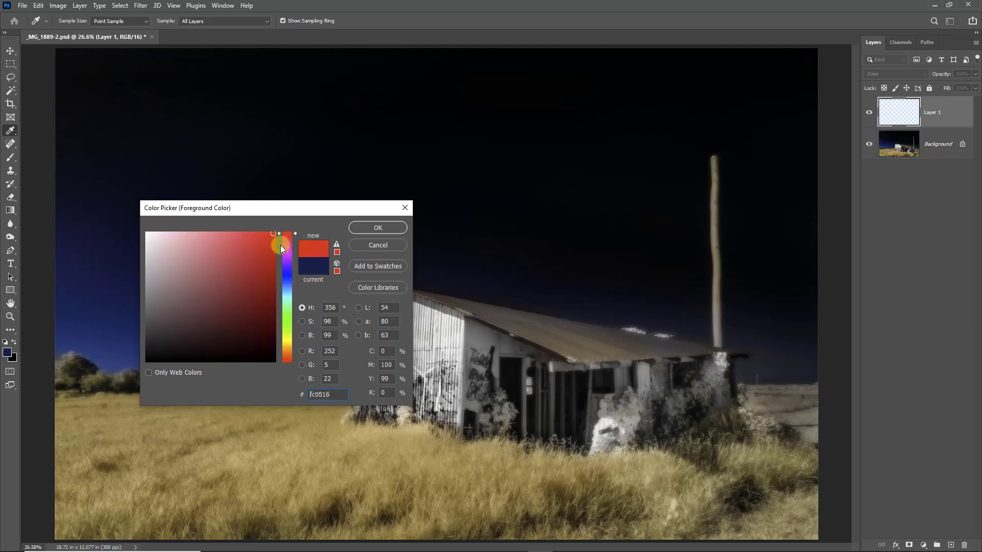
click(378, 228)
key(v)
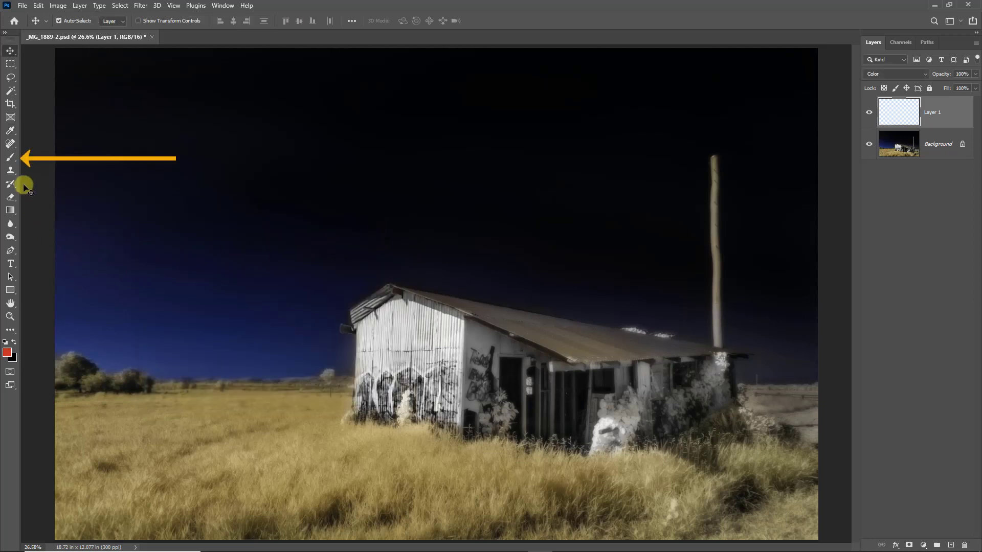
Step: Choose the Brush tool and set it to 100% opacity and 10% flow
click(13, 159)
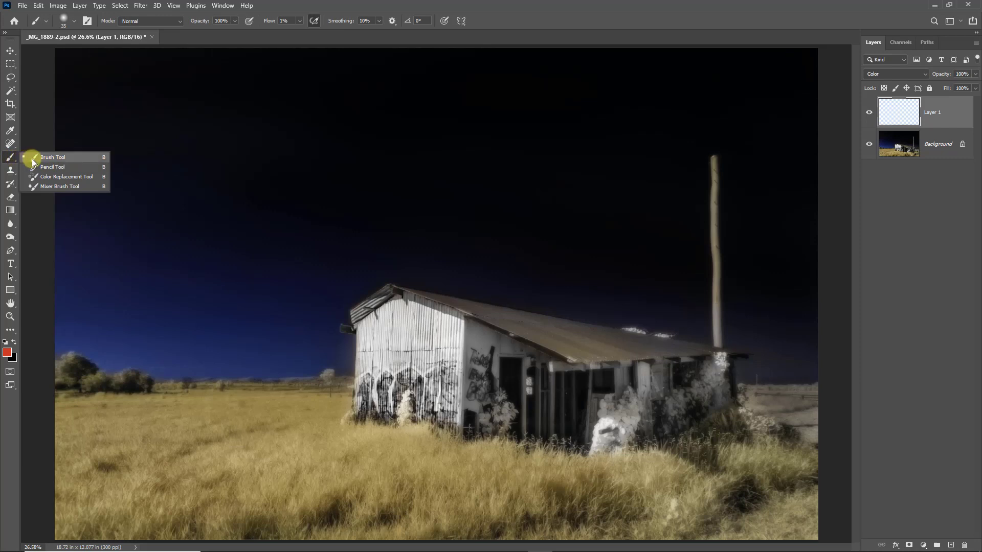
click(32, 158)
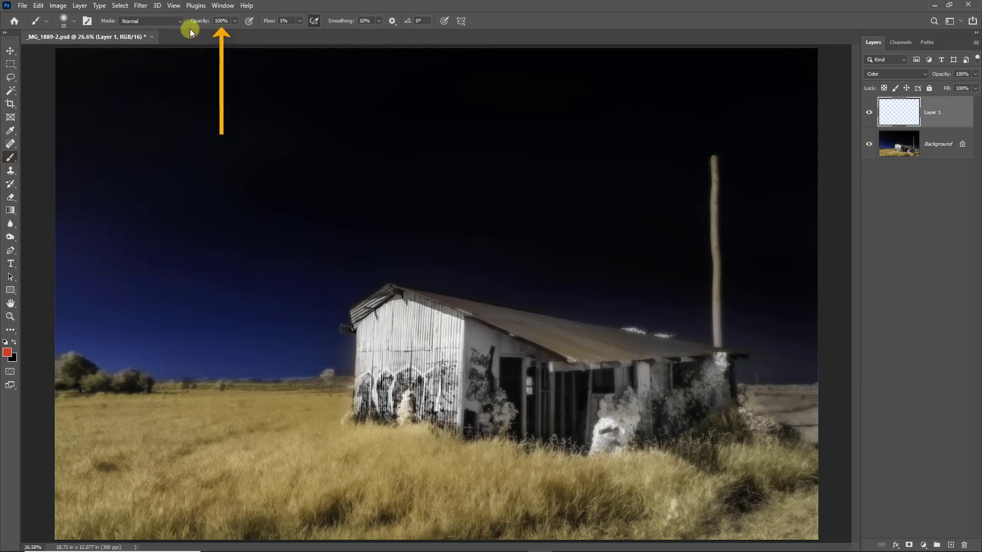
click(220, 25)
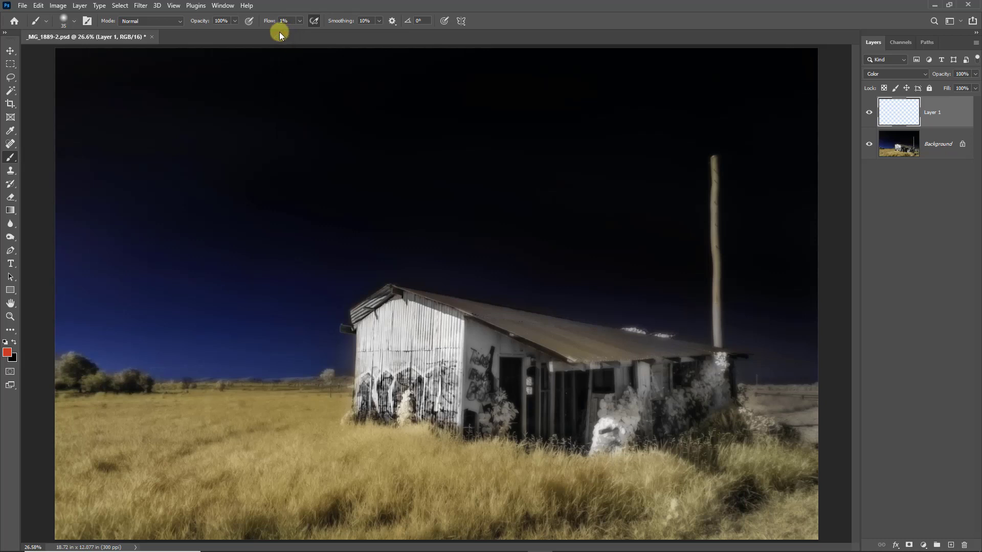
click(315, 21)
Step: Paint red over the upper part of the leftmost graffiti shape on the shed's corrugated wall, viewed at 100%
ctrl+click(396, 393)
ctrl+click(405, 394)
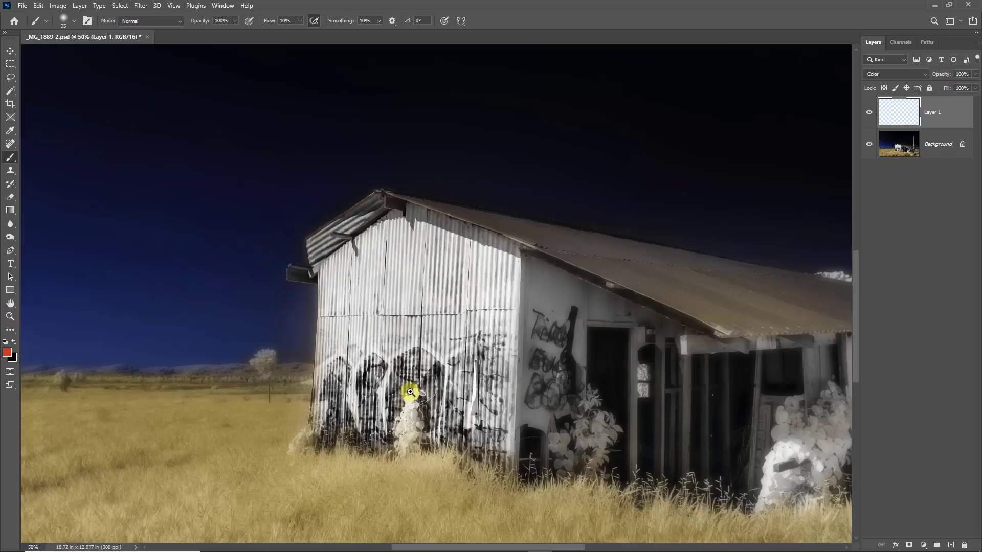
ctrl+click(407, 392)
ctrl+click(407, 395)
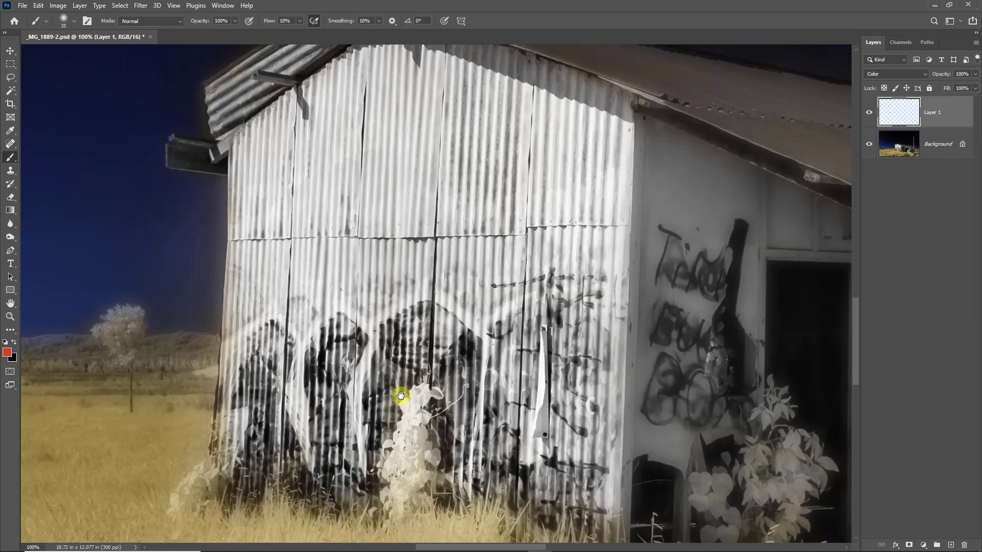
drag(400, 395, 364, 345)
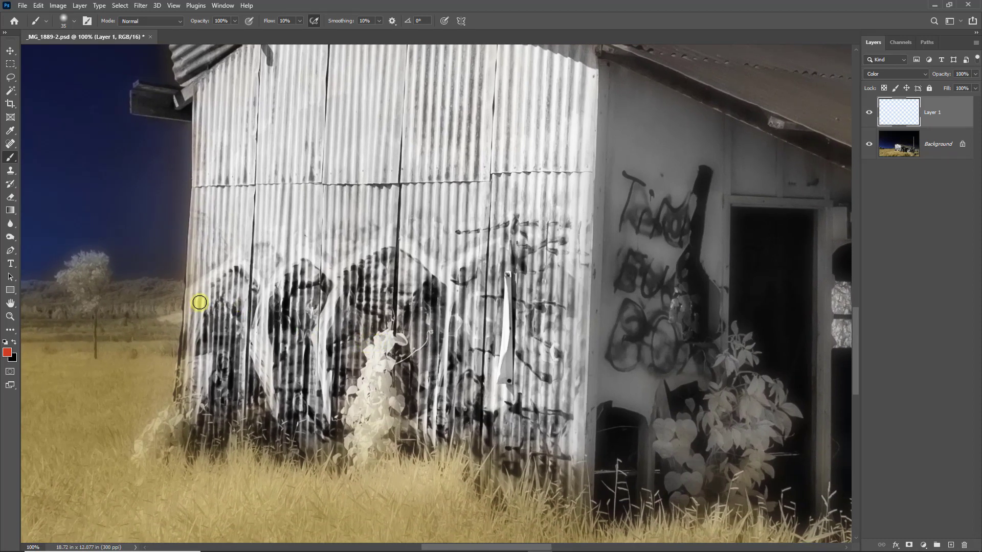
mouse_move(196, 298)
mouse_down()
mouse_move(232, 273)
mouse_move(248, 280)
mouse_move(238, 305)
mouse_move(231, 288)
mouse_move(195, 329)
mouse_move(212, 302)
mouse_move(203, 302)
mouse_move(191, 332)
mouse_move(191, 313)
mouse_move(187, 351)
mouse_move(206, 386)
mouse_move(225, 349)
mouse_move(241, 342)
mouse_move(218, 353)
mouse_up()
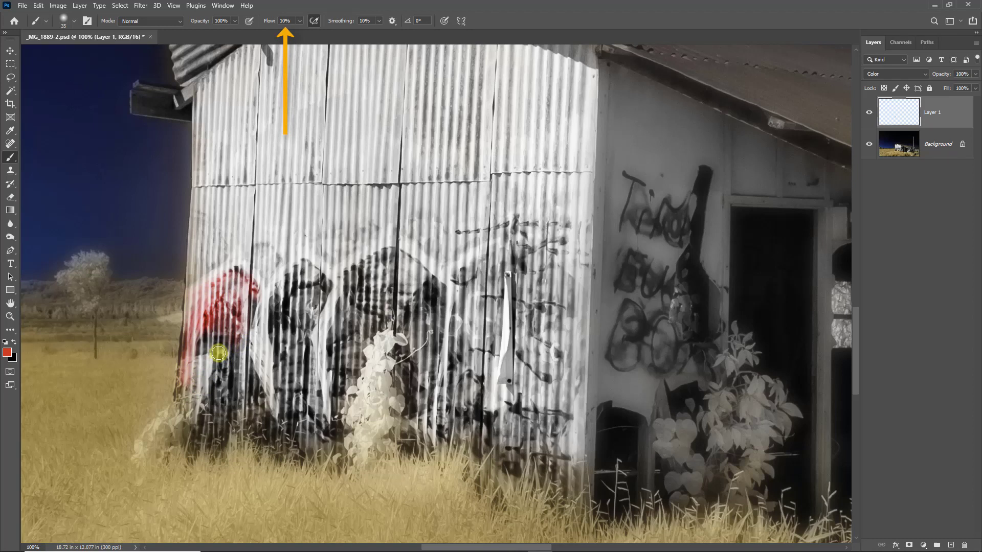
Step: Paint red over the rest of the first graffiti shape and the remaining shapes across the corrugated wall
key(shift+4)
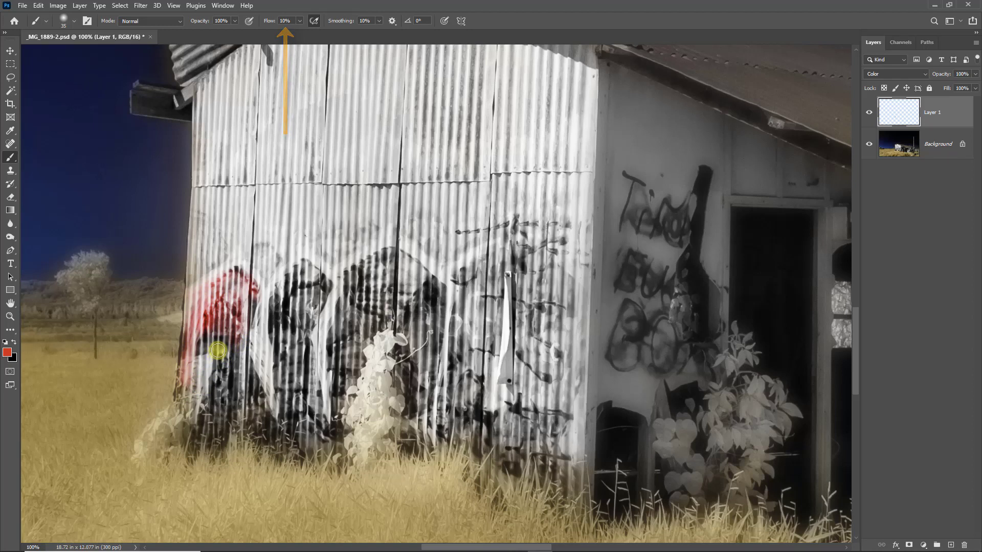
mouse_move(179, 319)
mouse_down()
mouse_move(197, 347)
mouse_move(193, 328)
mouse_move(202, 339)
mouse_move(200, 385)
mouse_move(219, 381)
mouse_move(254, 308)
mouse_move(233, 273)
mouse_move(205, 296)
mouse_move(217, 355)
mouse_move(245, 344)
mouse_move(261, 422)
mouse_move(232, 397)
mouse_move(217, 416)
mouse_move(211, 377)
mouse_move(186, 390)
mouse_move(229, 396)
mouse_move(233, 405)
mouse_move(212, 408)
mouse_move(232, 412)
mouse_move(221, 342)
mouse_move(232, 292)
mouse_up()
mouse_move(278, 360)
mouse_down()
mouse_move(274, 407)
mouse_move(268, 307)
mouse_move(289, 279)
mouse_move(313, 278)
mouse_move(320, 284)
mouse_move(300, 320)
mouse_move(293, 289)
mouse_move(290, 392)
mouse_move(309, 388)
mouse_move(310, 425)
mouse_move(298, 410)
mouse_move(341, 352)
mouse_move(340, 379)
mouse_move(333, 345)
mouse_move(350, 273)
mouse_move(384, 259)
mouse_move(433, 296)
mouse_move(426, 378)
mouse_move(416, 395)
mouse_move(416, 323)
mouse_move(379, 303)
mouse_move(389, 313)
mouse_move(355, 342)
mouse_move(351, 386)
mouse_move(361, 292)
mouse_move(358, 307)
mouse_move(412, 305)
mouse_move(456, 377)
mouse_move(441, 427)
mouse_move(465, 289)
mouse_up()
mouse_move(480, 271)
mouse_down()
mouse_move(508, 253)
mouse_move(469, 274)
mouse_move(509, 244)
mouse_move(524, 253)
mouse_move(565, 287)
mouse_move(561, 344)
mouse_move(573, 338)
mouse_move(567, 295)
mouse_move(560, 414)
mouse_move(557, 397)
mouse_move(547, 397)
mouse_move(546, 309)
mouse_move(531, 293)
mouse_move(532, 265)
mouse_move(500, 292)
mouse_move(488, 334)
mouse_move(478, 287)
mouse_move(464, 406)
mouse_move(468, 361)
mouse_move(510, 312)
mouse_move(506, 421)
mouse_move(523, 424)
mouse_move(535, 380)
mouse_move(540, 433)
mouse_move(550, 404)
mouse_move(557, 421)
mouse_move(526, 429)
mouse_move(507, 422)
mouse_move(516, 417)
mouse_move(507, 427)
mouse_move(512, 392)
mouse_move(500, 436)
mouse_move(485, 434)
mouse_move(494, 454)
mouse_move(505, 452)
mouse_move(519, 415)
mouse_move(526, 448)
mouse_move(560, 432)
mouse_move(559, 450)
mouse_move(454, 426)
mouse_move(464, 402)
mouse_move(477, 426)
mouse_up()
Step: Fill in the lower edges of the graffiti down to the grass with red at 10% flow, then show the whole photo
key(shift+1)
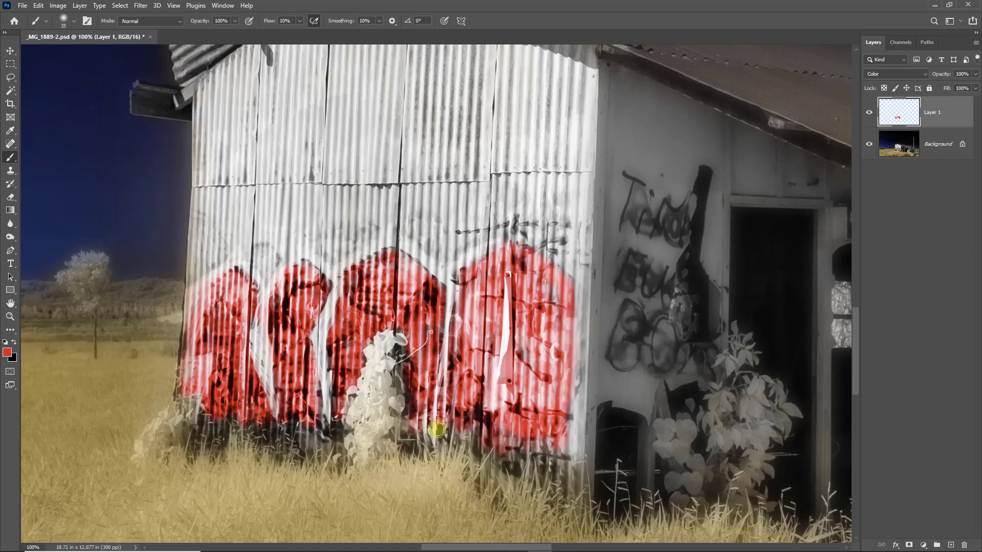
mouse_move(334, 385)
mouse_down()
mouse_move(302, 409)
mouse_move(296, 397)
mouse_move(325, 431)
mouse_move(325, 450)
mouse_up()
mouse_move(251, 423)
mouse_down()
mouse_move(208, 410)
mouse_move(214, 403)
mouse_move(227, 431)
mouse_move(271, 453)
mouse_move(266, 422)
mouse_move(244, 414)
mouse_move(266, 432)
mouse_move(224, 406)
mouse_move(222, 427)
mouse_move(236, 408)
mouse_move(257, 451)
mouse_move(301, 441)
mouse_move(300, 452)
mouse_move(294, 428)
mouse_move(293, 445)
mouse_move(313, 431)
mouse_move(378, 449)
mouse_move(405, 413)
mouse_move(416, 437)
mouse_move(486, 416)
mouse_up()
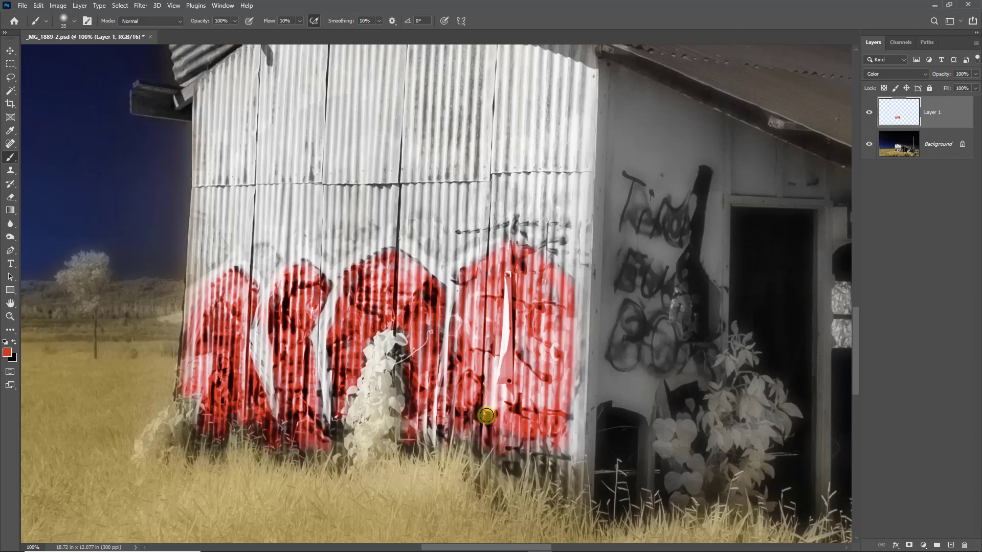
key(ctrl+0)
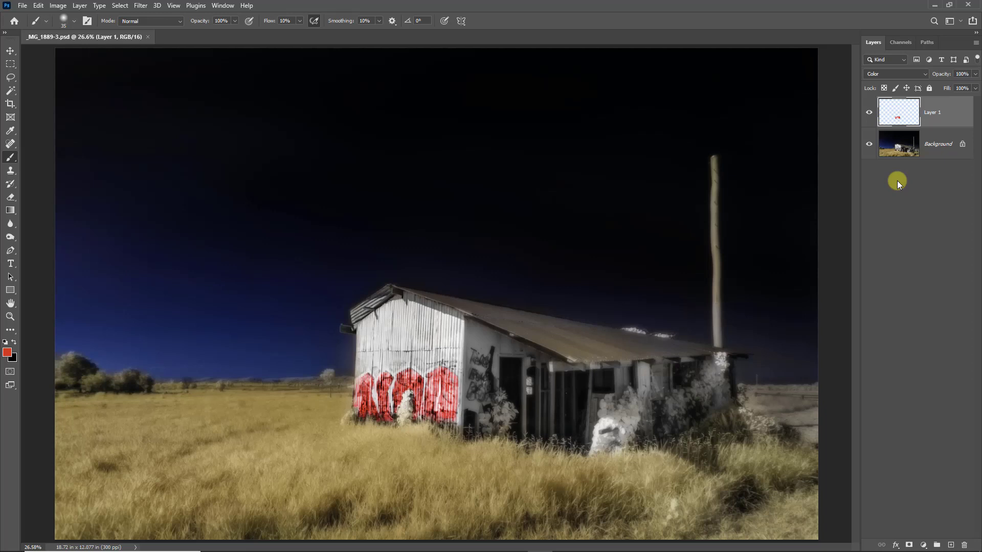
Step: Try green and blue hue shifts and a saturation boost of +68 on the red tint layer with Hue/Saturation, and discard them
key(ctrl+u)
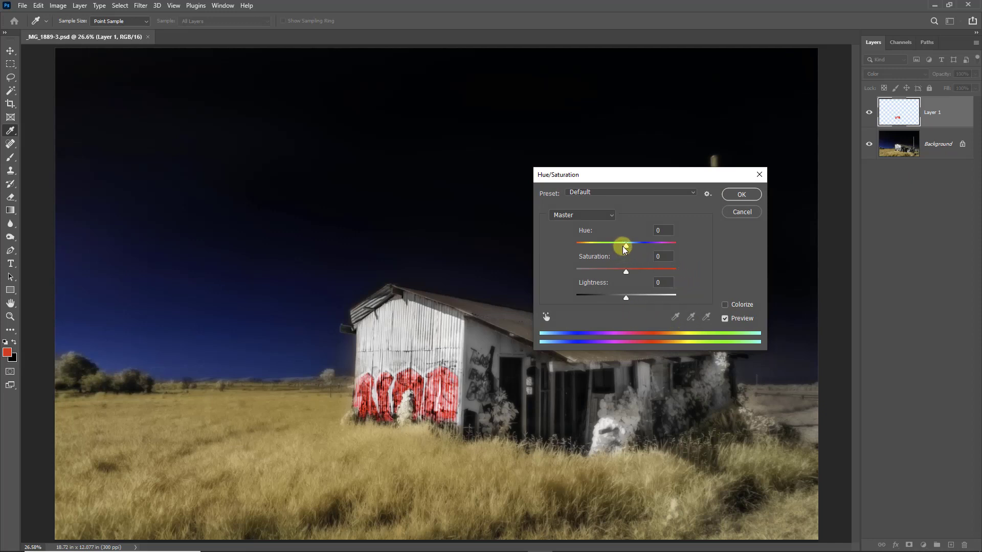
drag(632, 246, 657, 246)
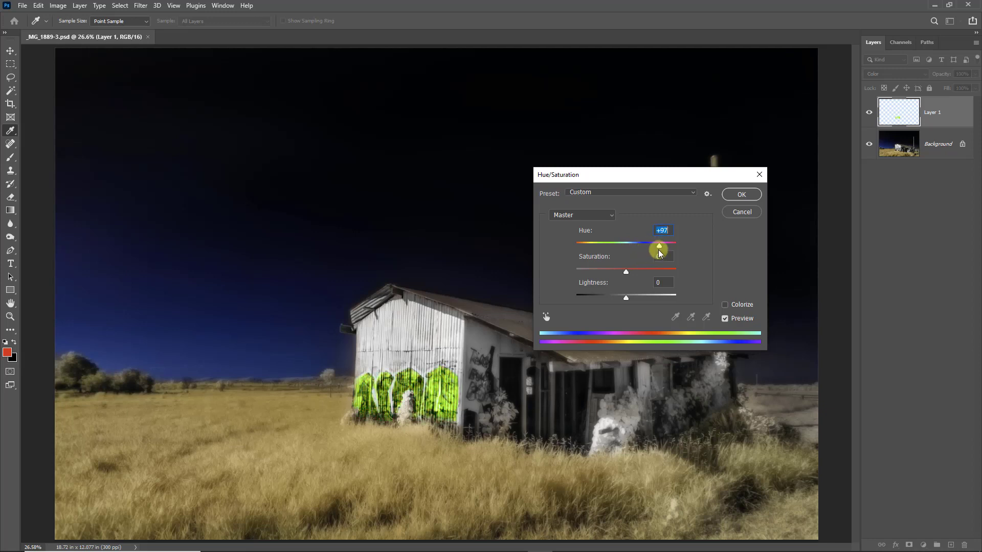
click(582, 245)
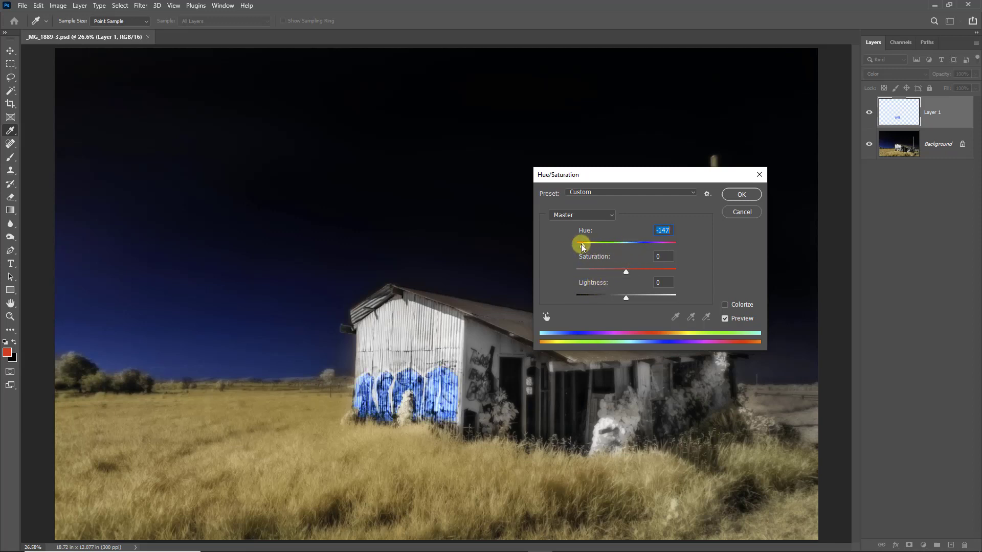
drag(583, 245, 627, 251)
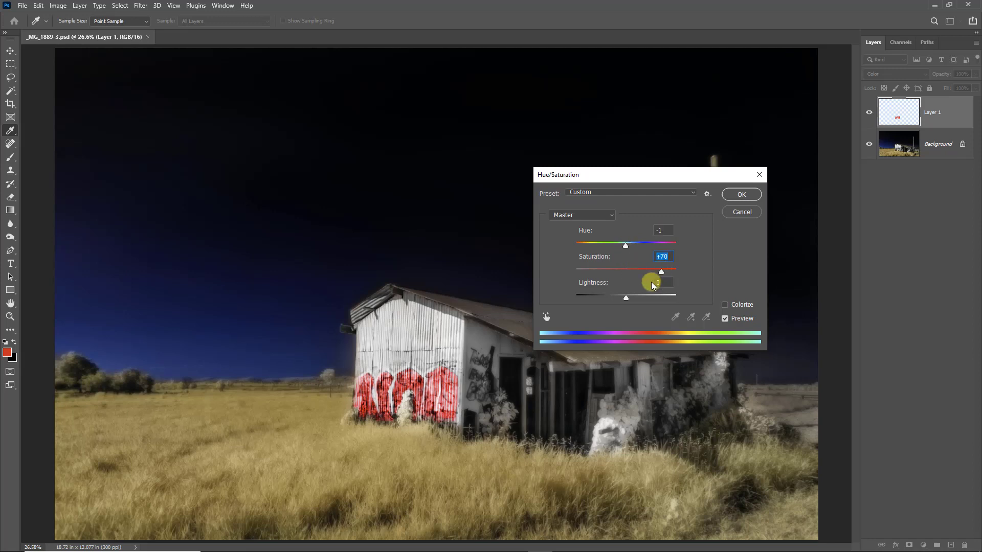
drag(661, 274, 660, 274)
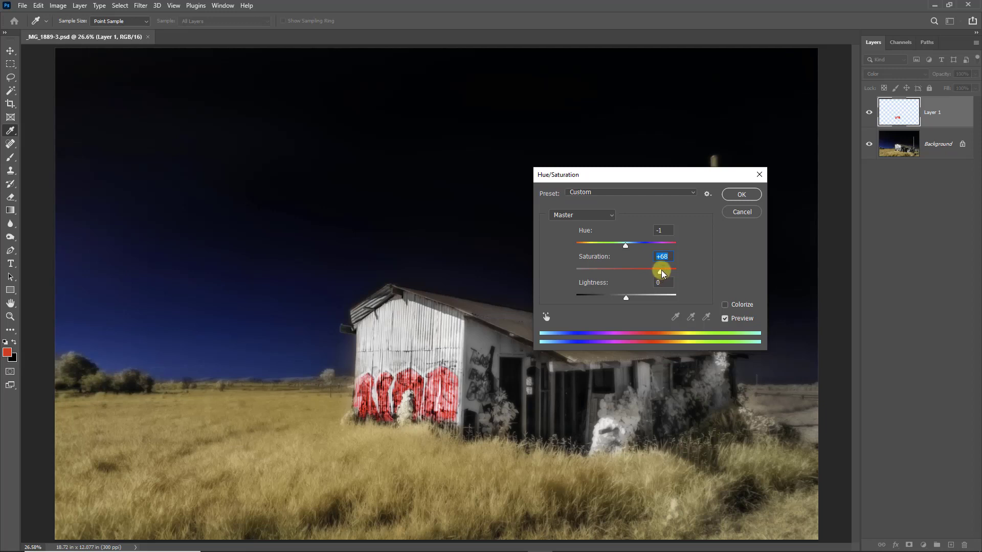
click(738, 214)
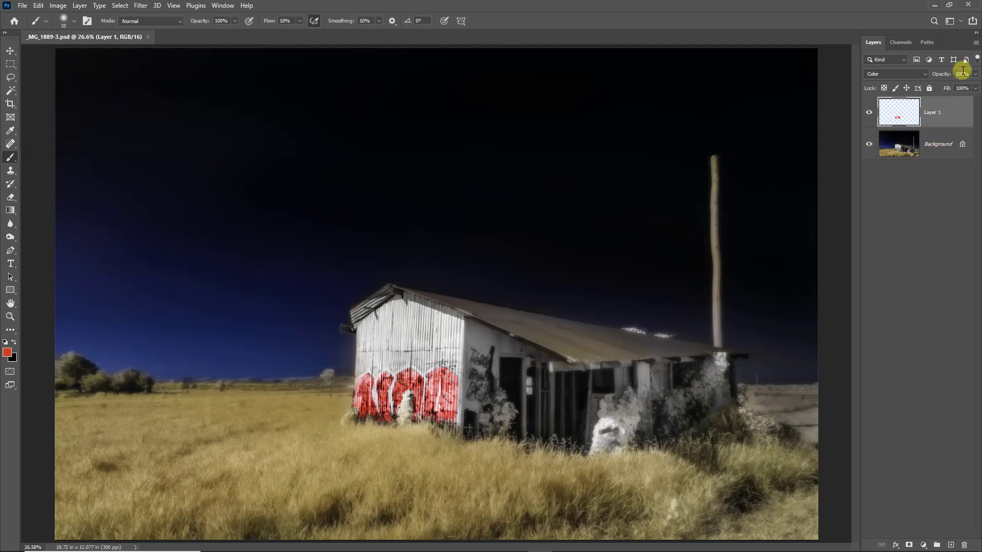
Step: Flatten the image to merge the red graffiti tint into the Background
click(974, 43)
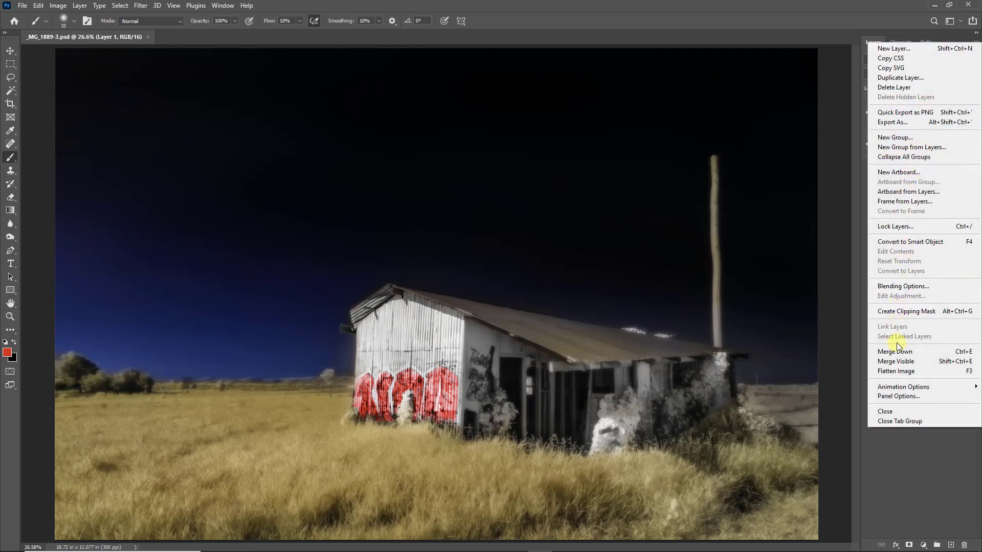
click(895, 372)
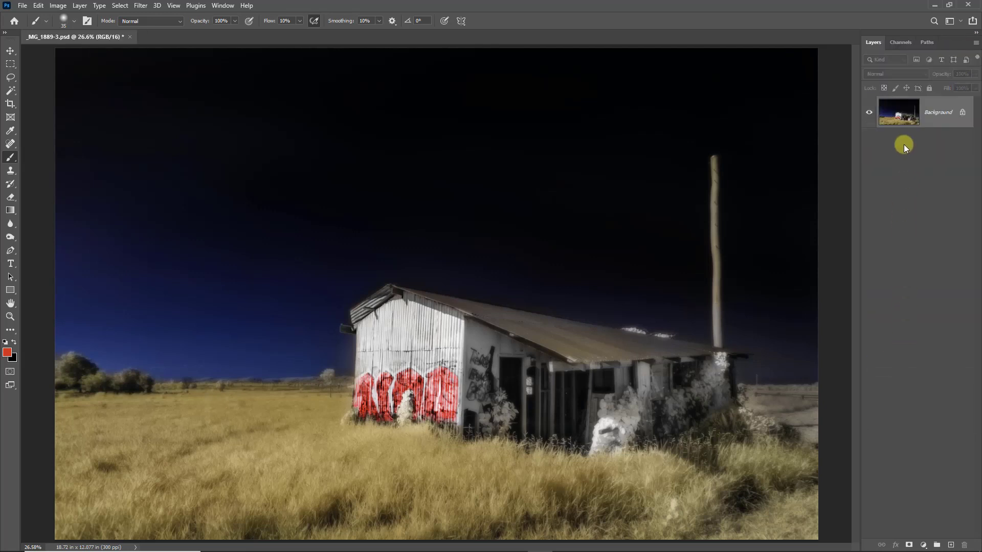